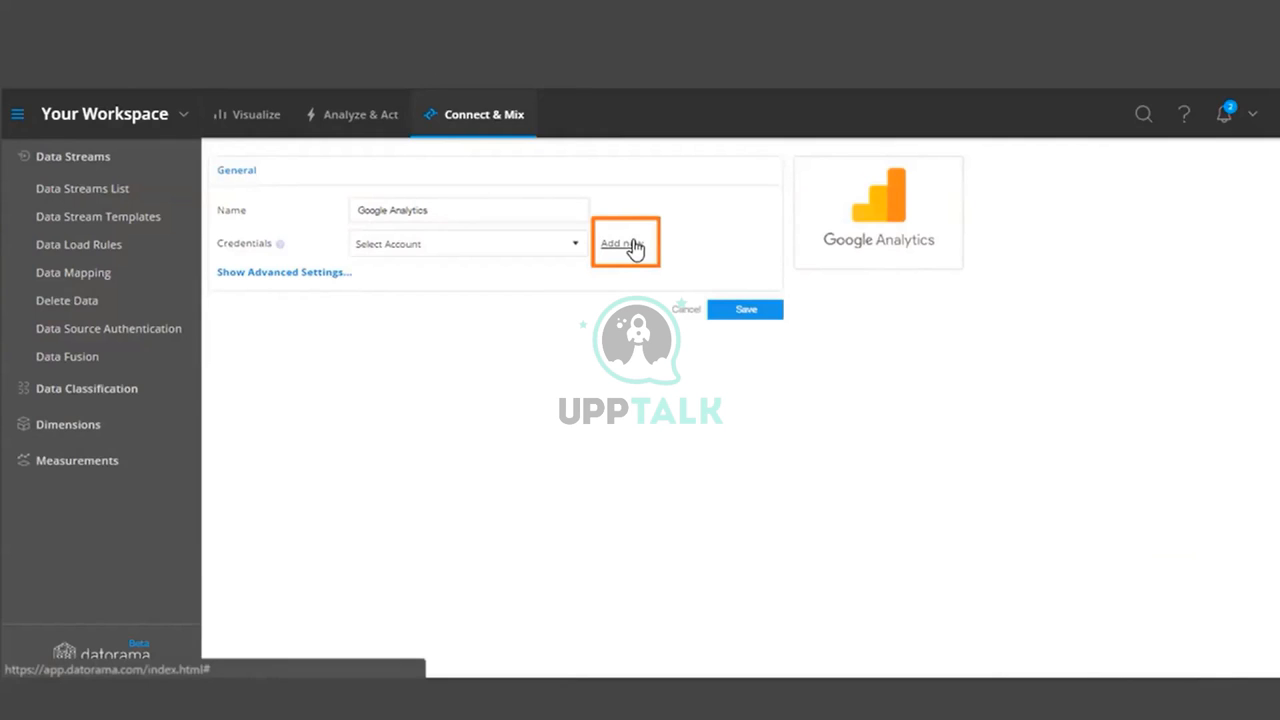
Step: Add new Google Analytics credentials by signing in to the Google account with its password
click(630, 244)
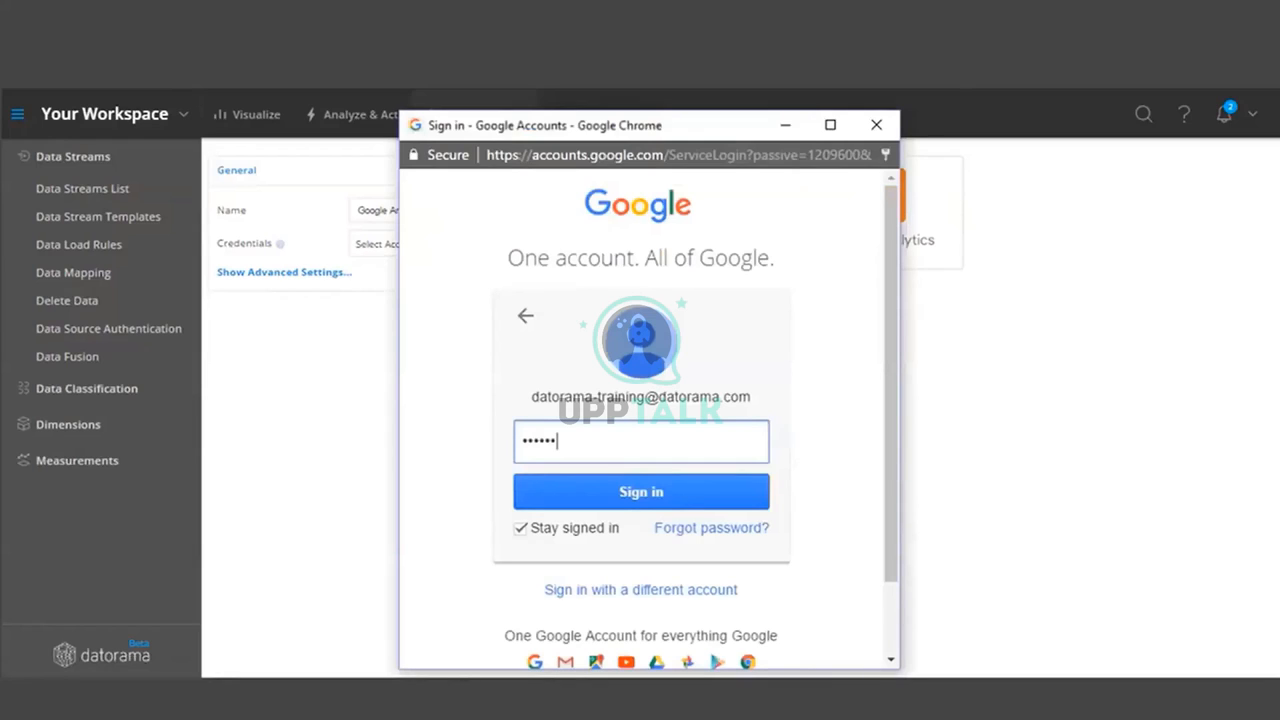
key(Return)
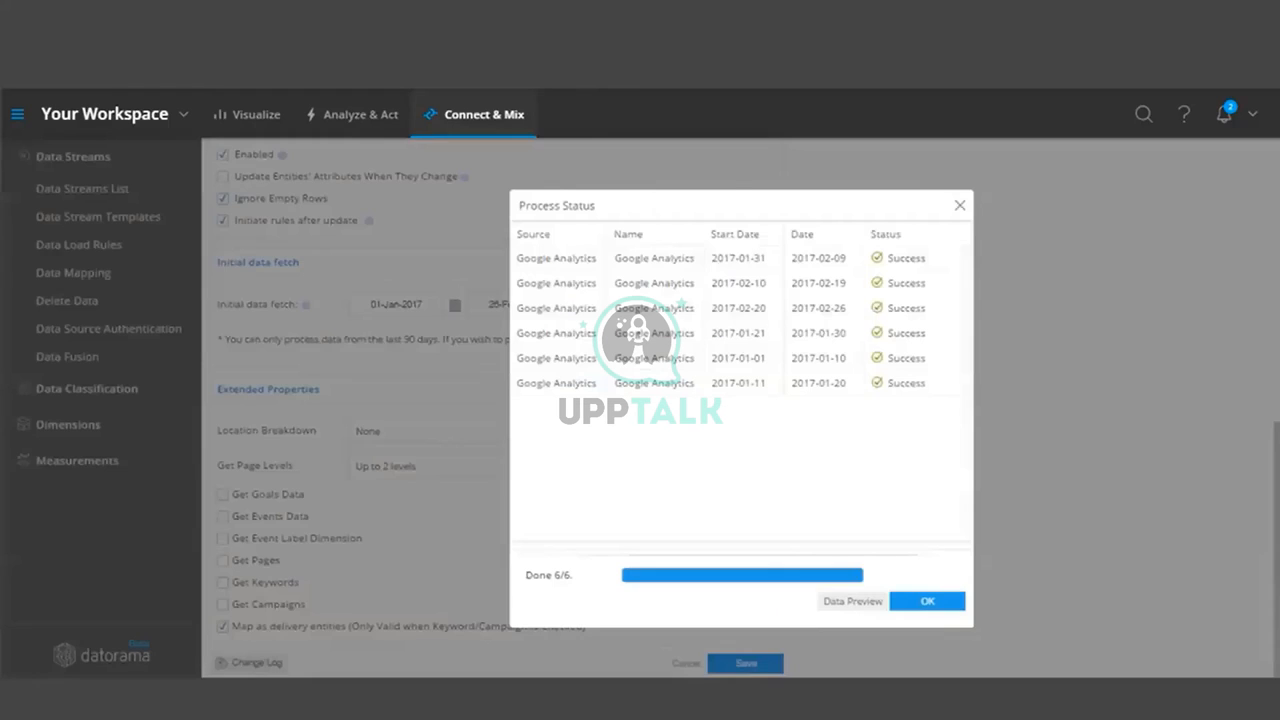
Step: Preview the processed Google Analytics data and look through the data overview table and site visits charts
click(827, 603)
click(828, 603)
click(829, 603)
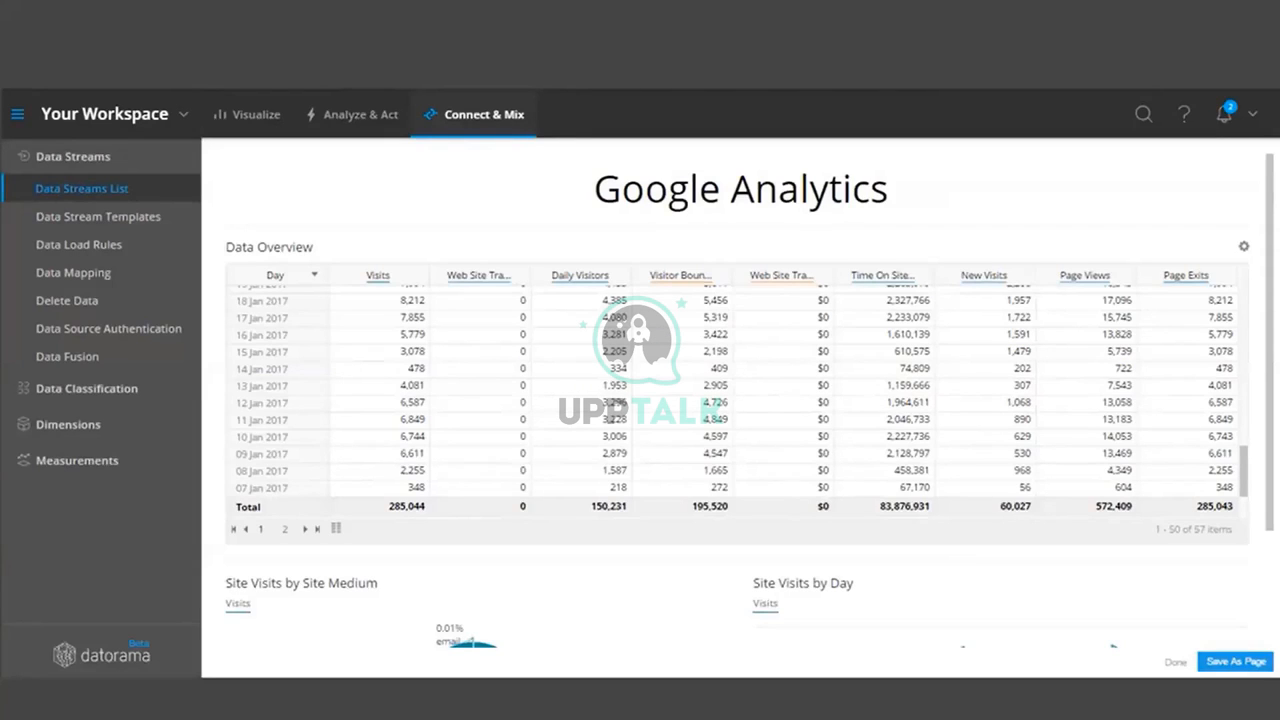
scroll(735, 400, down, 2)
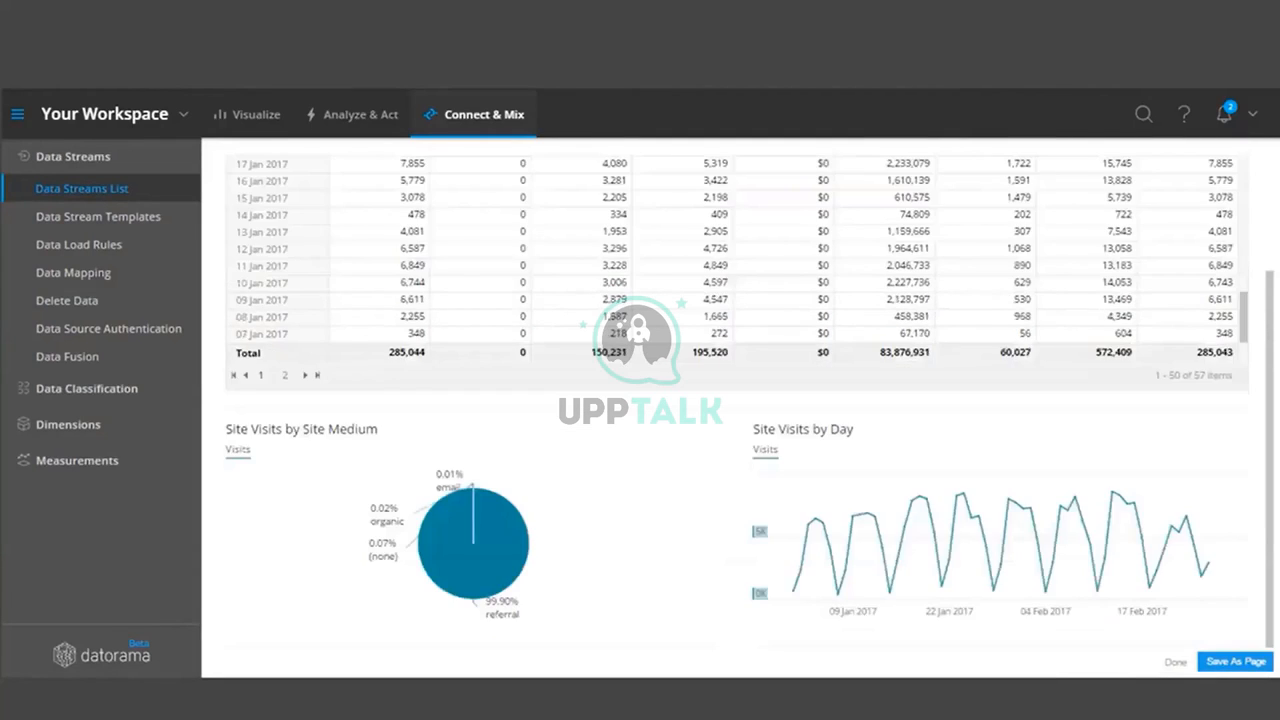
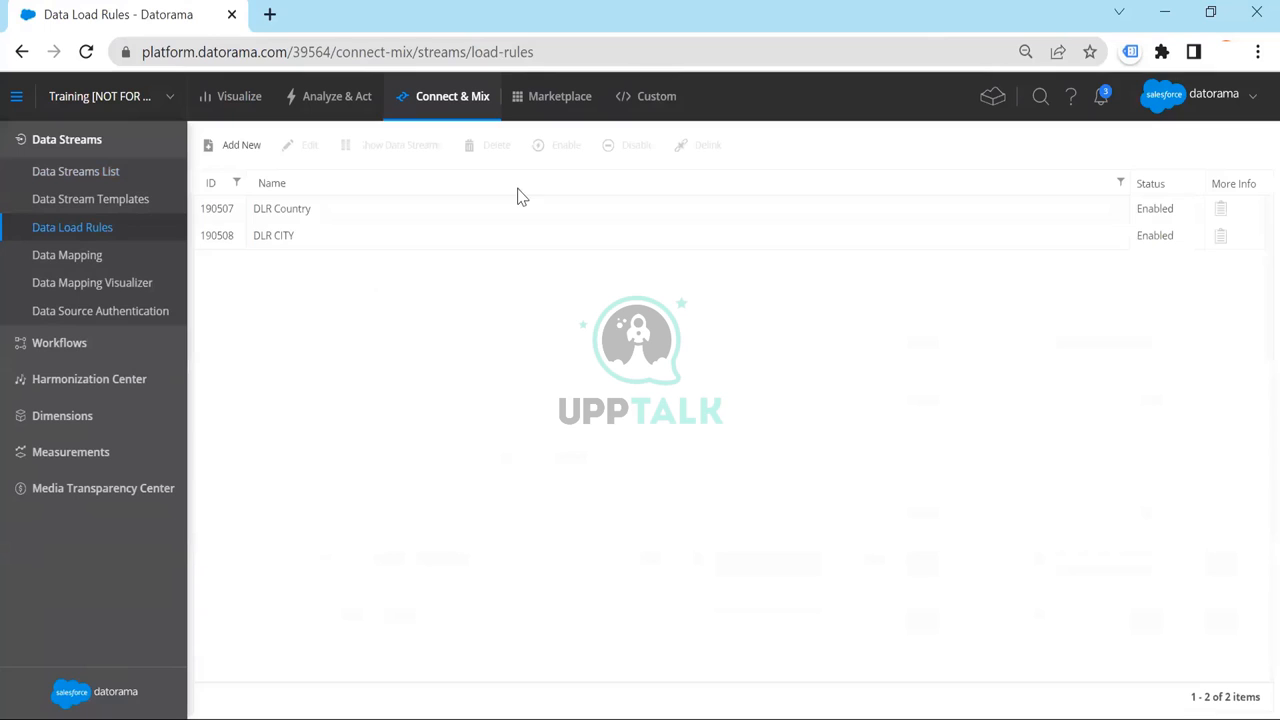
Step: Open the DLR Country load rule, remove its Mexico and Canada filters, and return to the rules list without saving
click(651, 226)
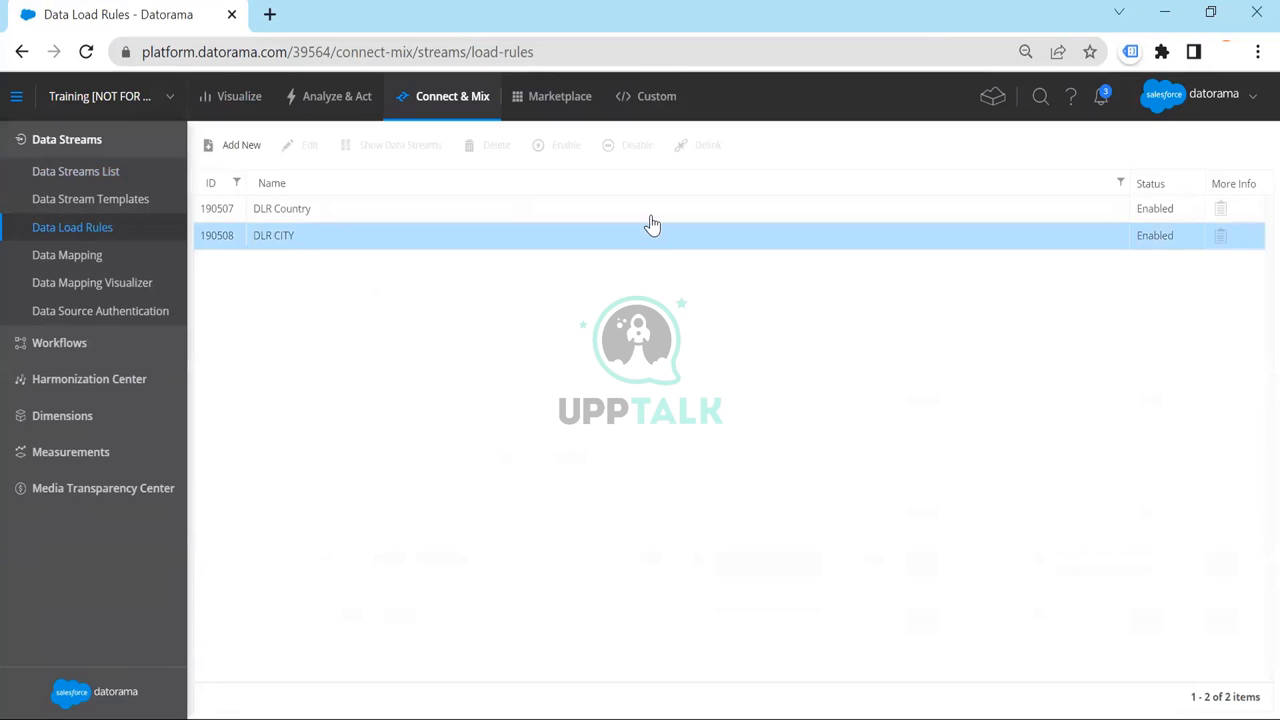
double_click(654, 214)
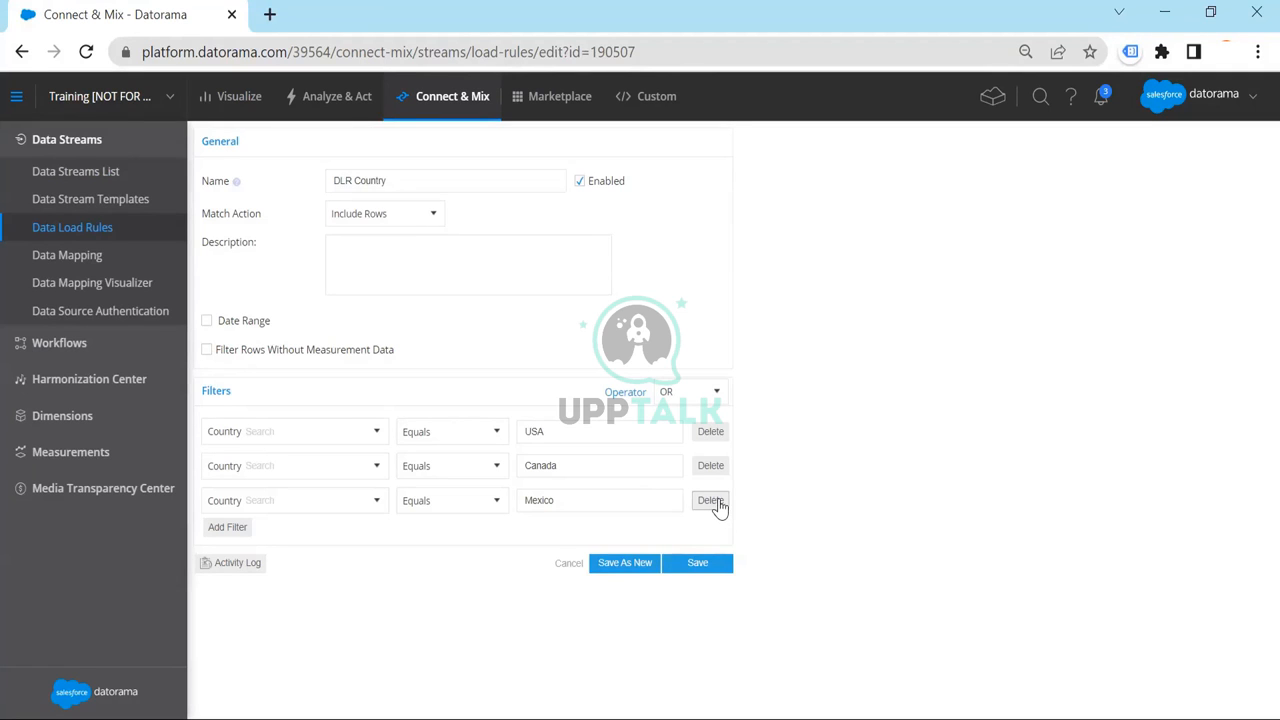
click(718, 502)
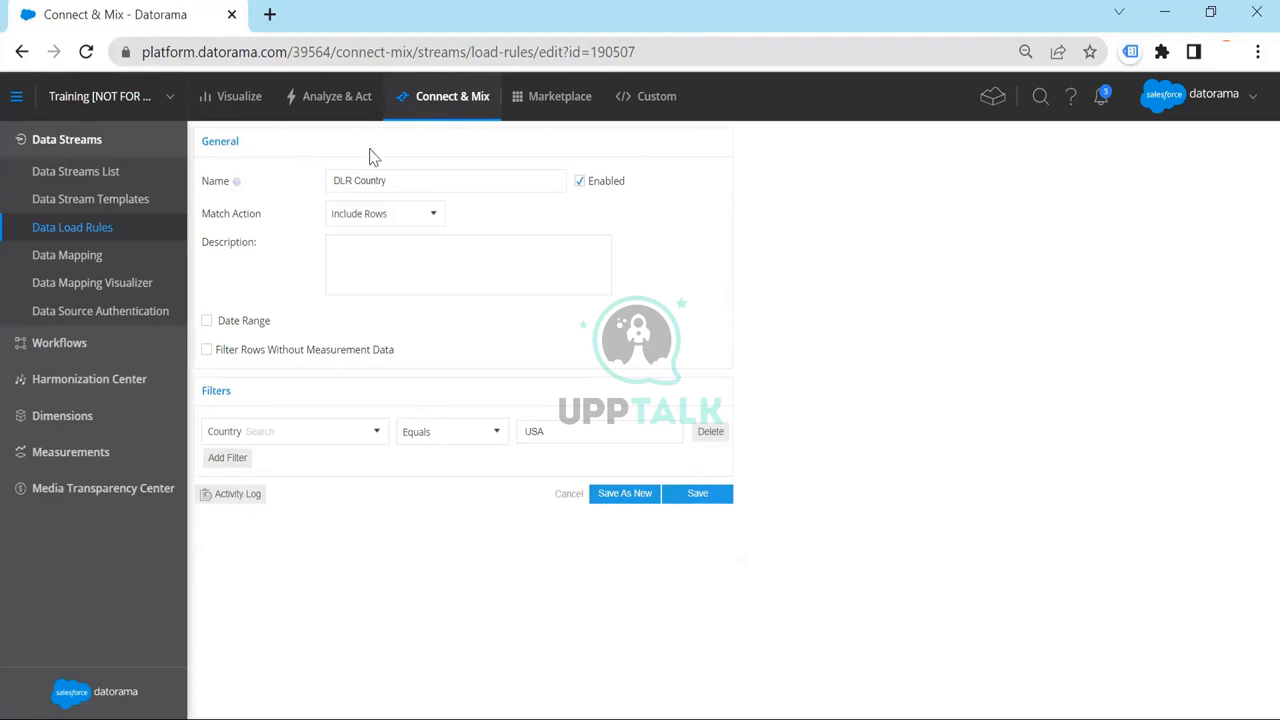
click(100, 227)
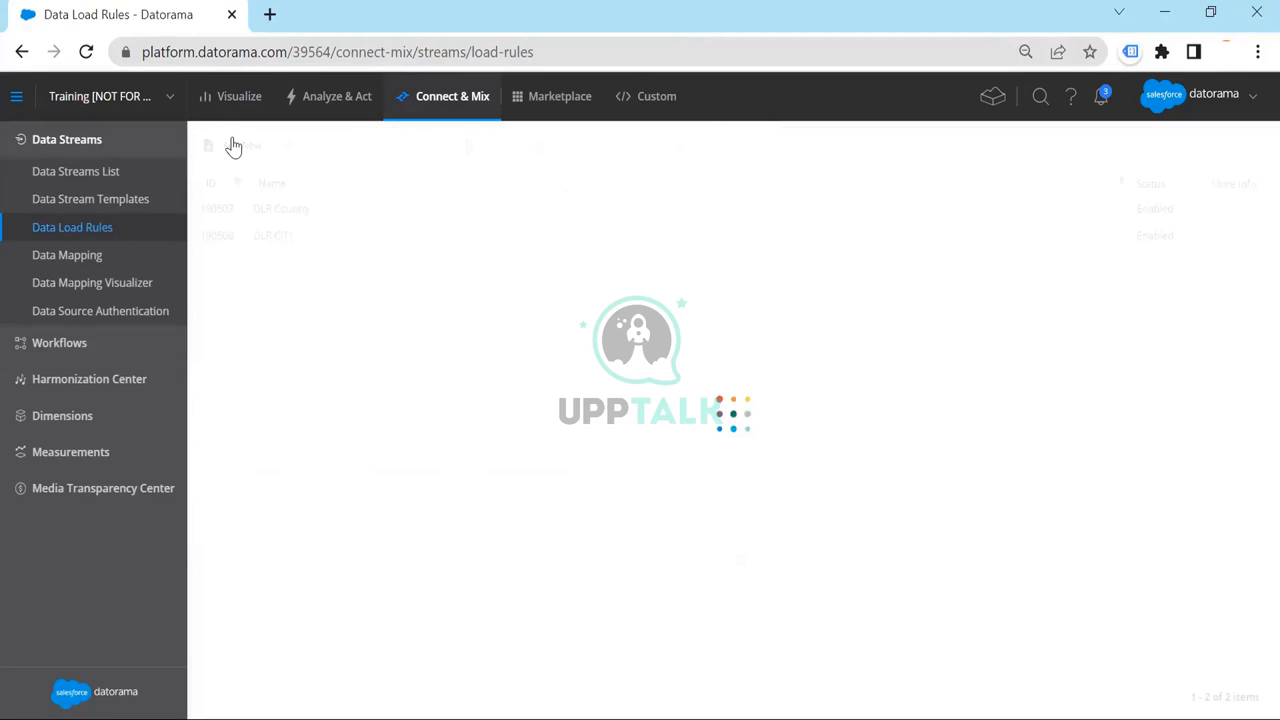
Step: Start a new data load rule named Count with the match action Include Rows
click(232, 146)
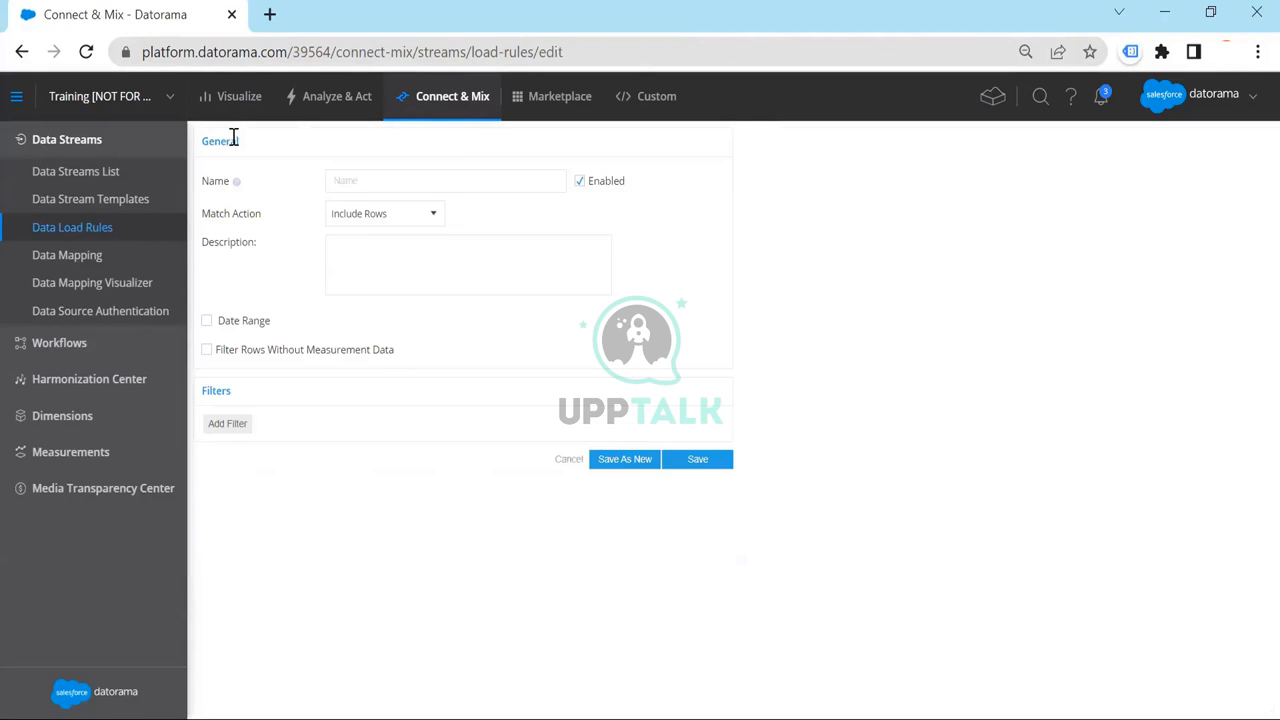
click(357, 186)
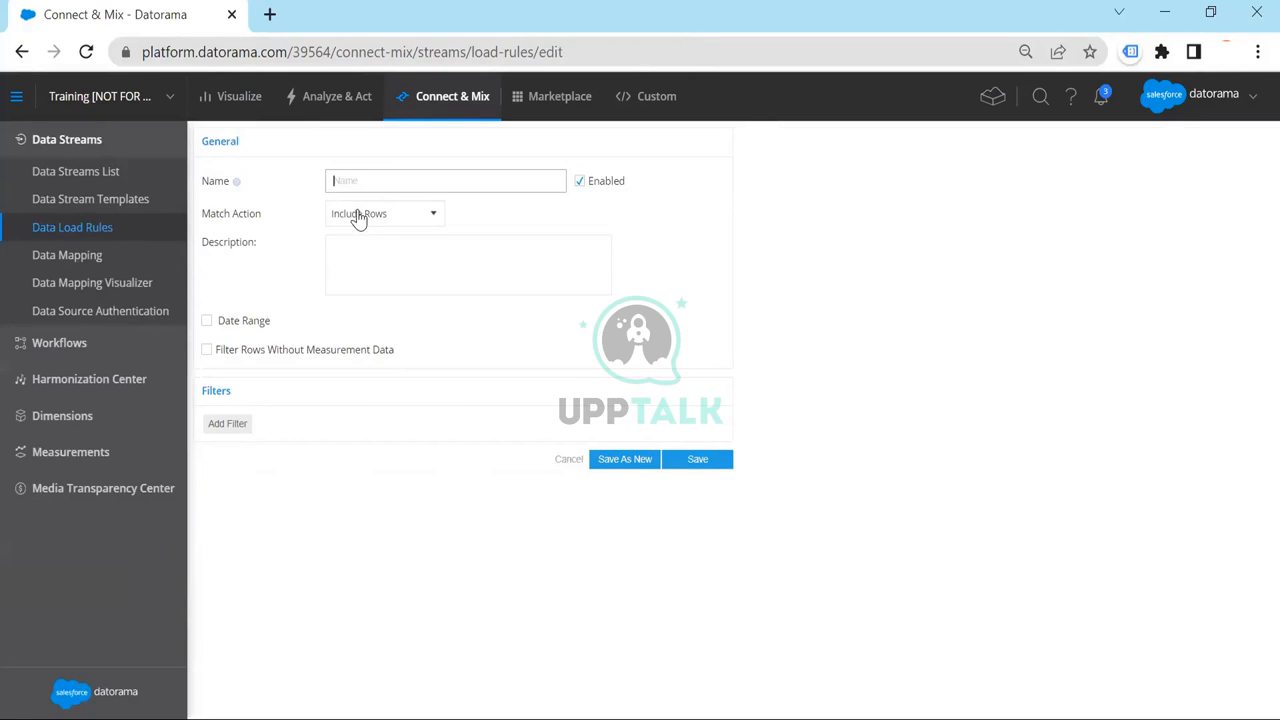
click(360, 212)
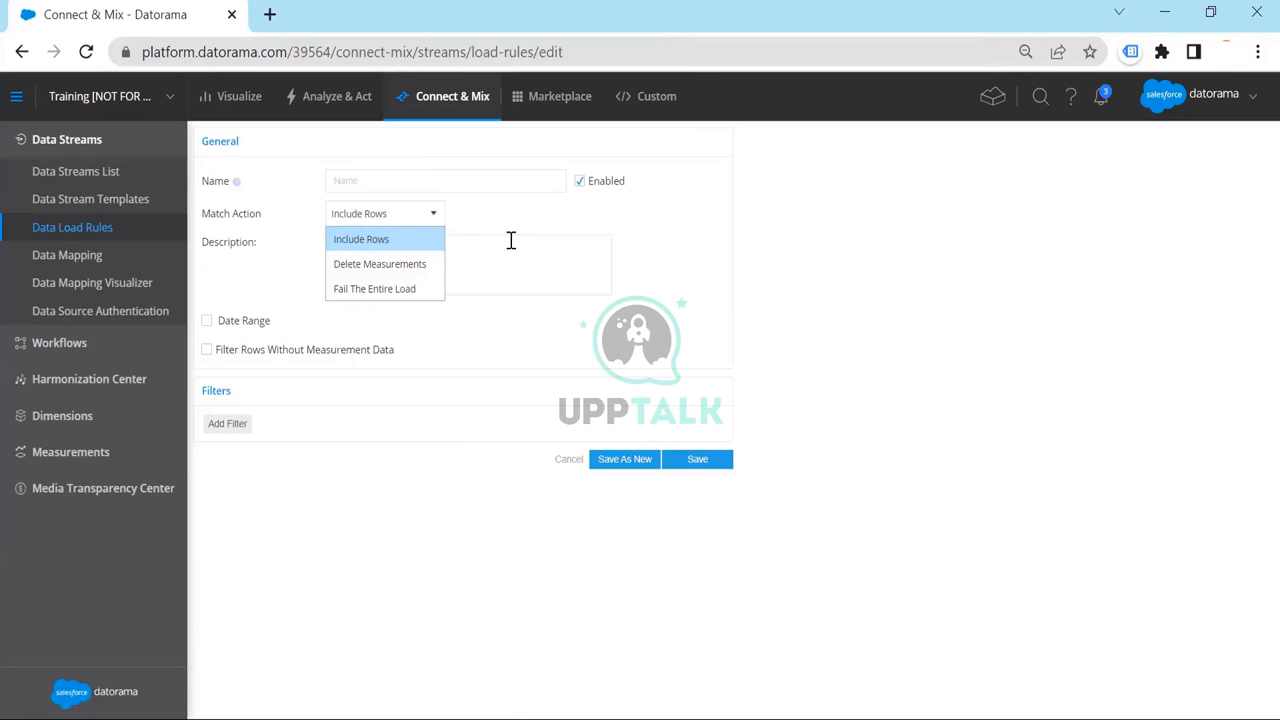
click(416, 239)
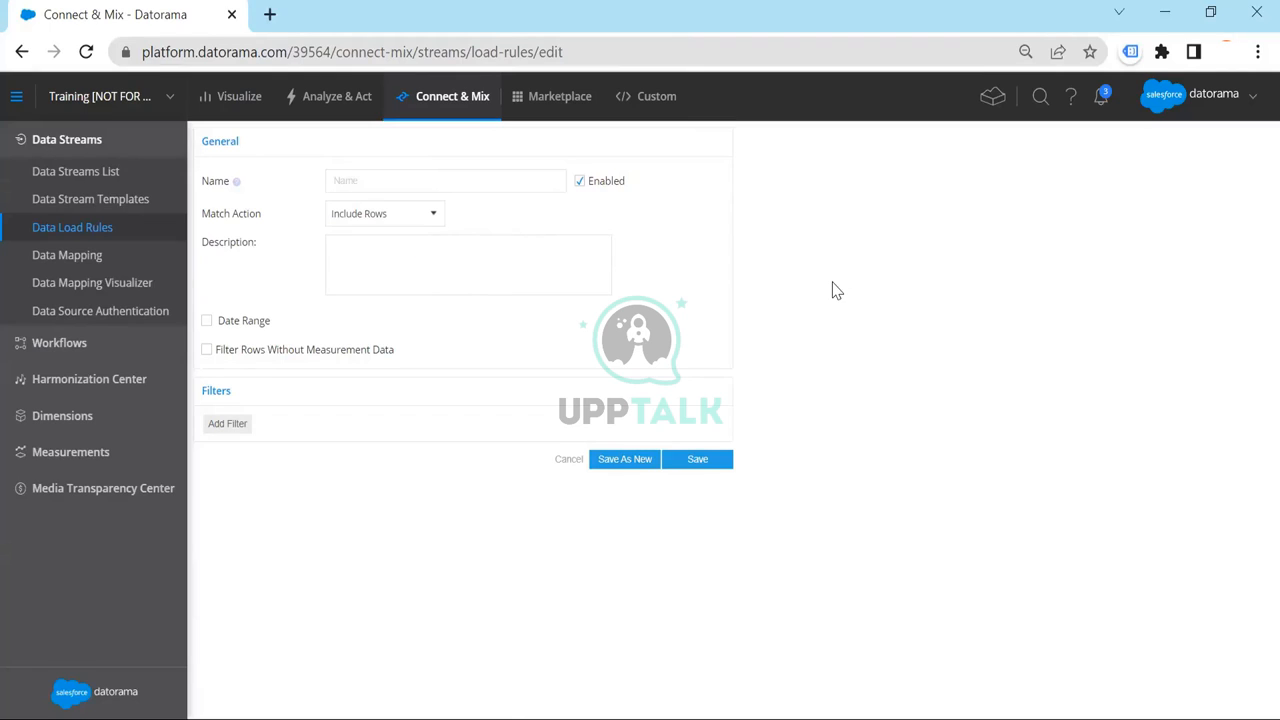
click(447, 180)
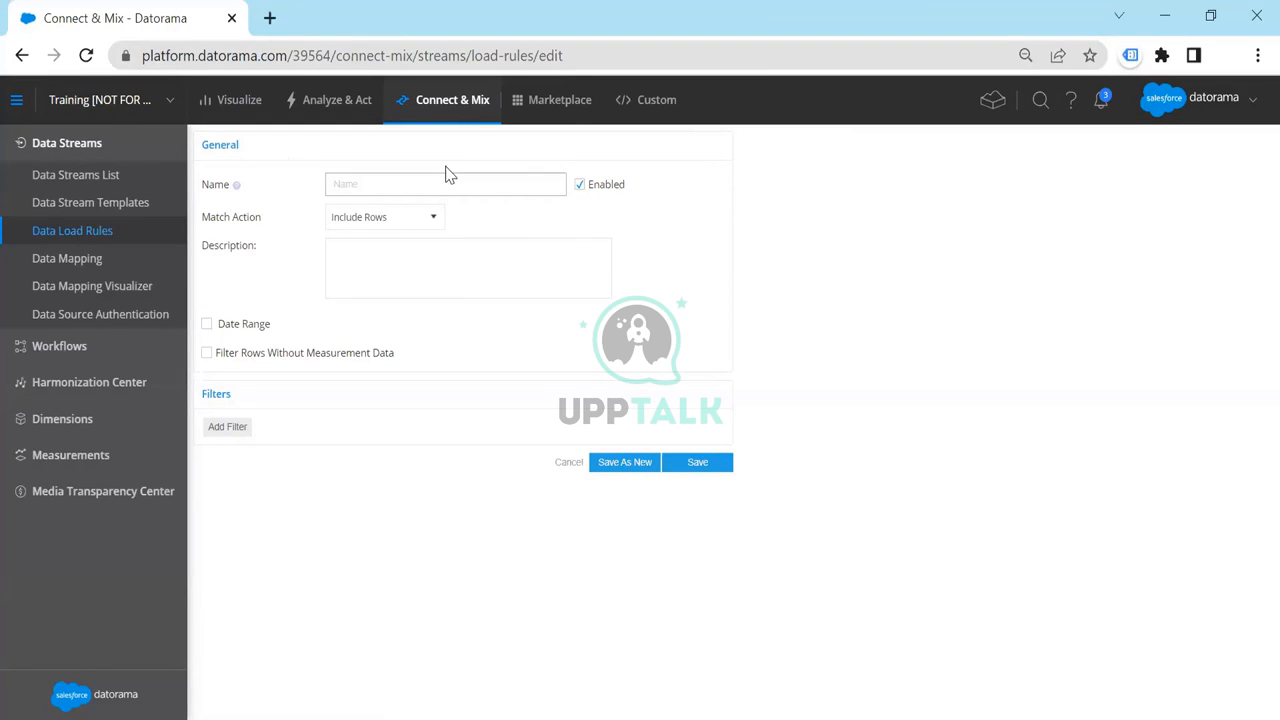
text(Count)
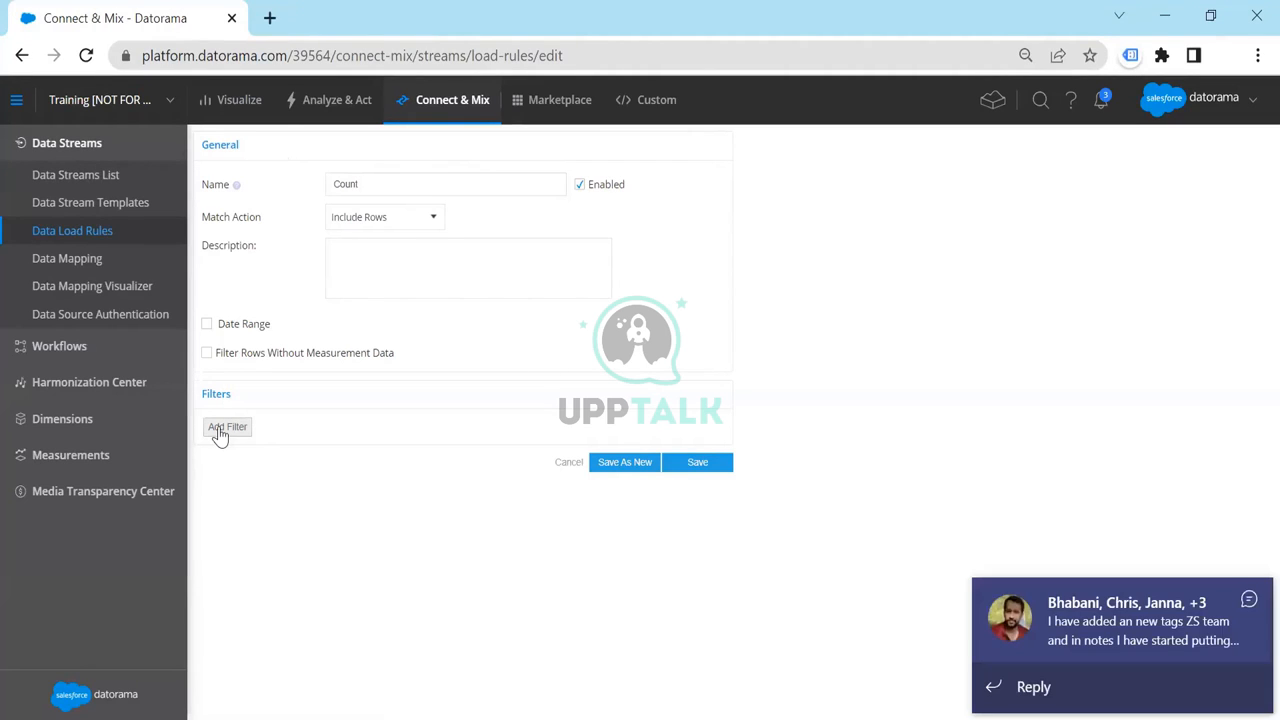
Step: Add a filter to the new Count rule and show the dimensions it can use
click(220, 430)
click(1248, 602)
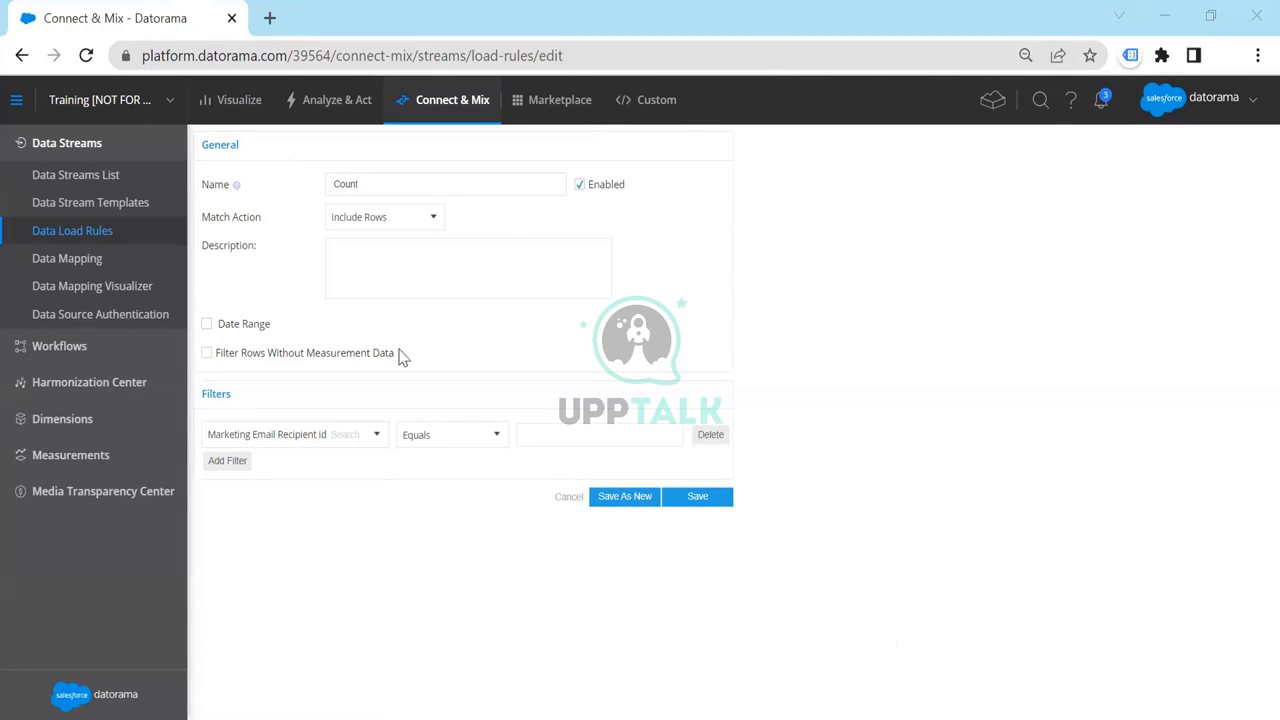
click(551, 443)
click(338, 434)
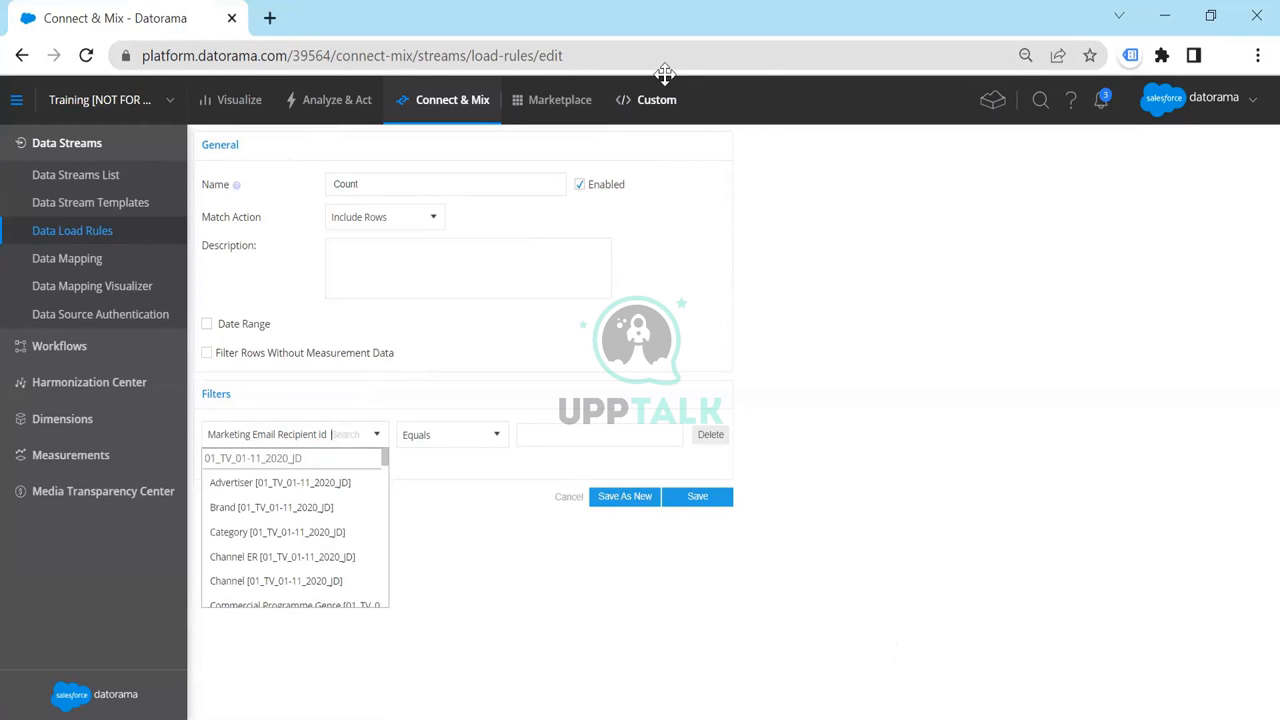
click(490, 104)
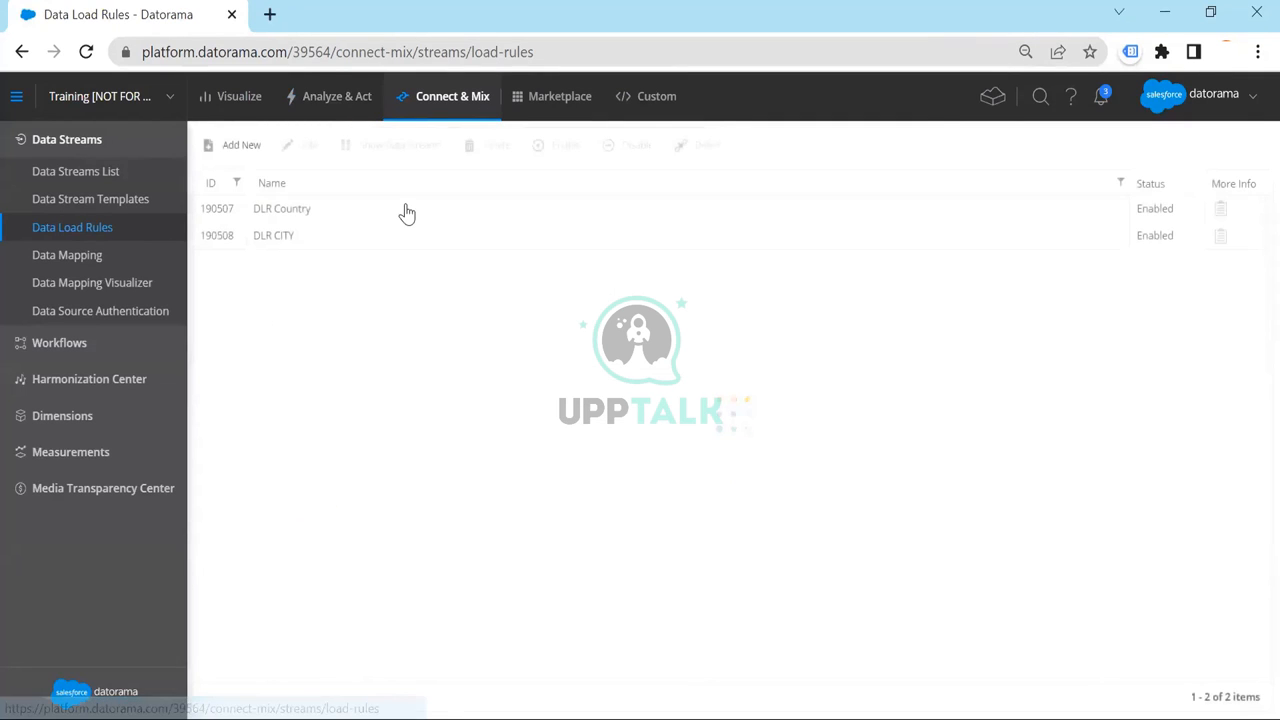
Step: Open the DLR Country load rule and delete its Mexico and Canada filters
double_click(459, 217)
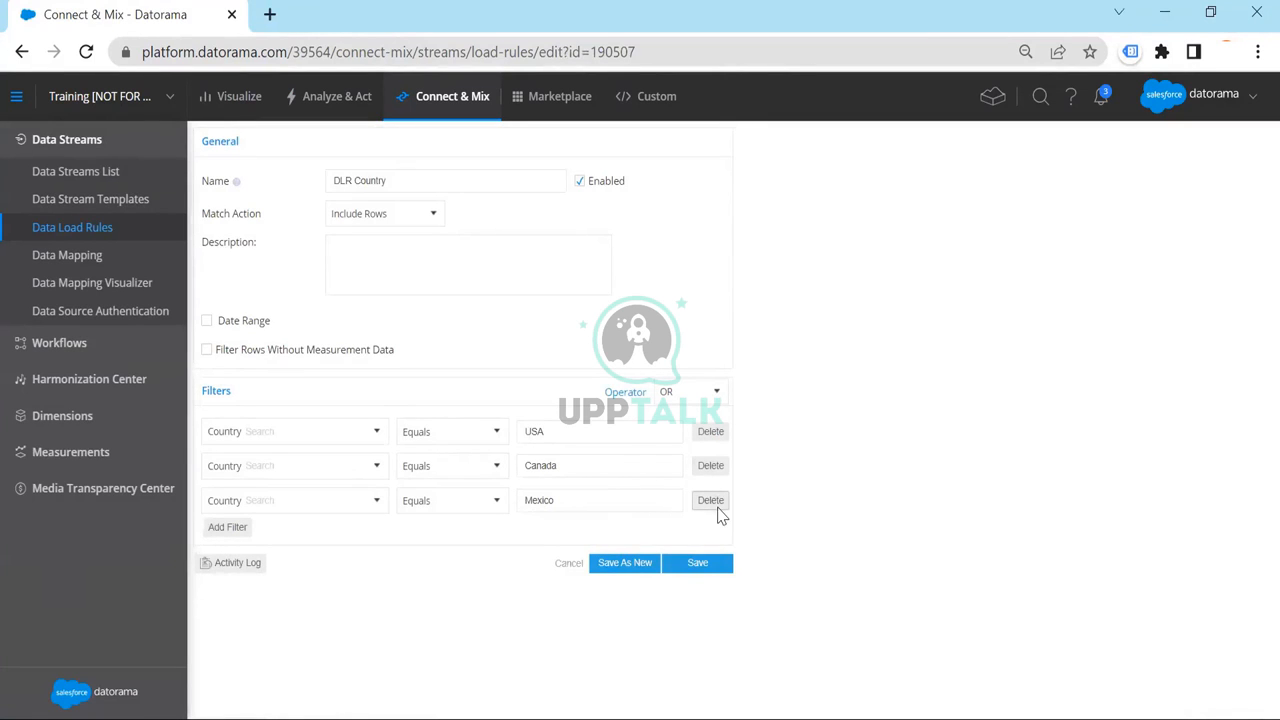
click(716, 508)
click(711, 470)
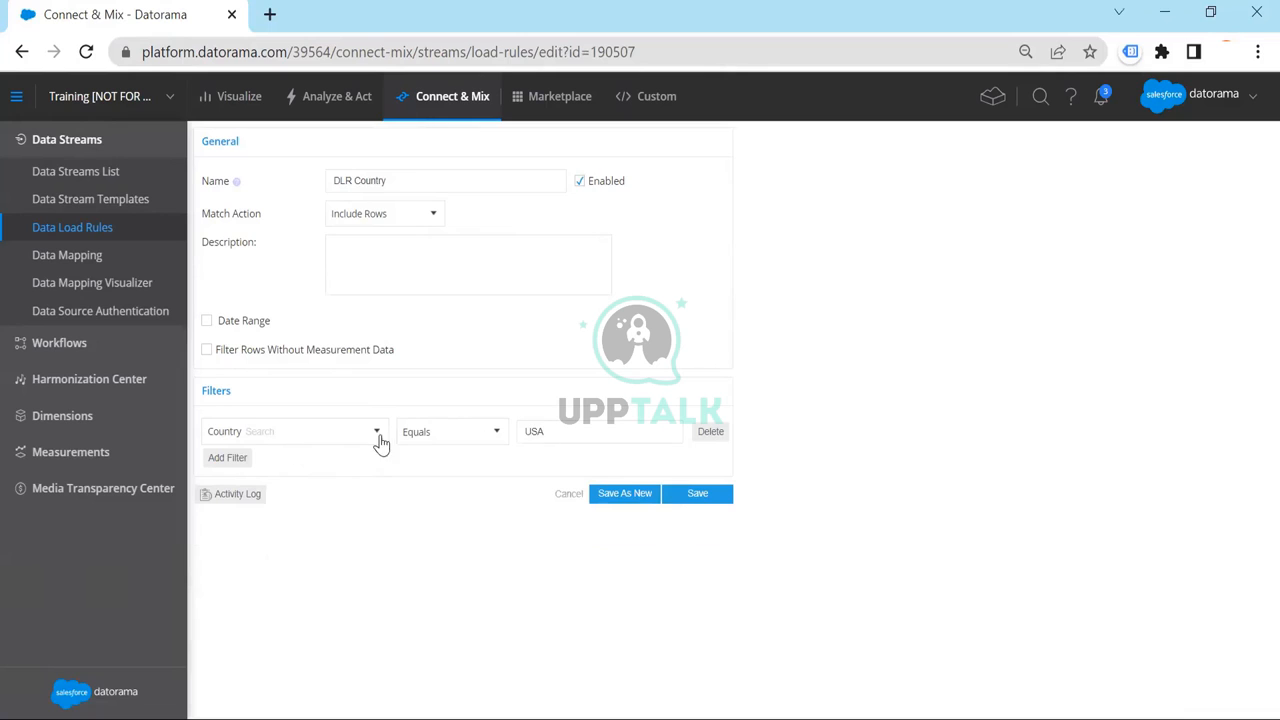
Step: Examine the DLR Country rule's match action, filter dimensions, comparison operators and filter value
click(449, 436)
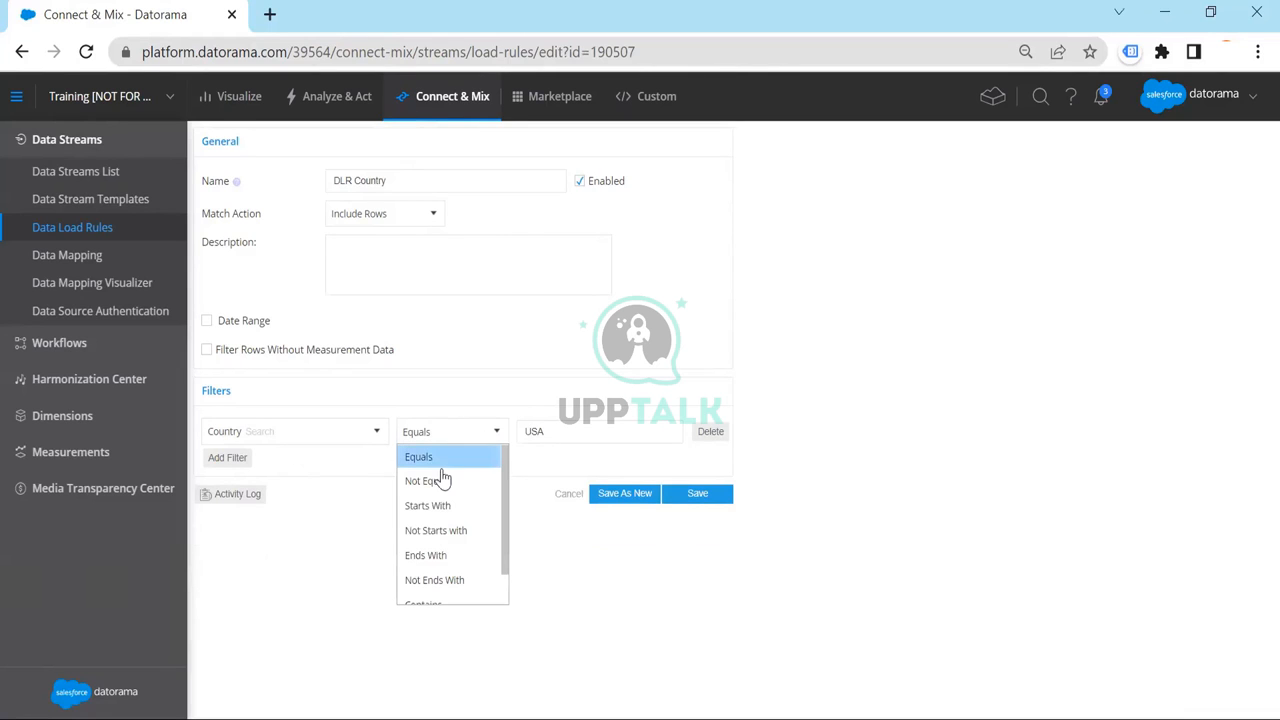
click(318, 436)
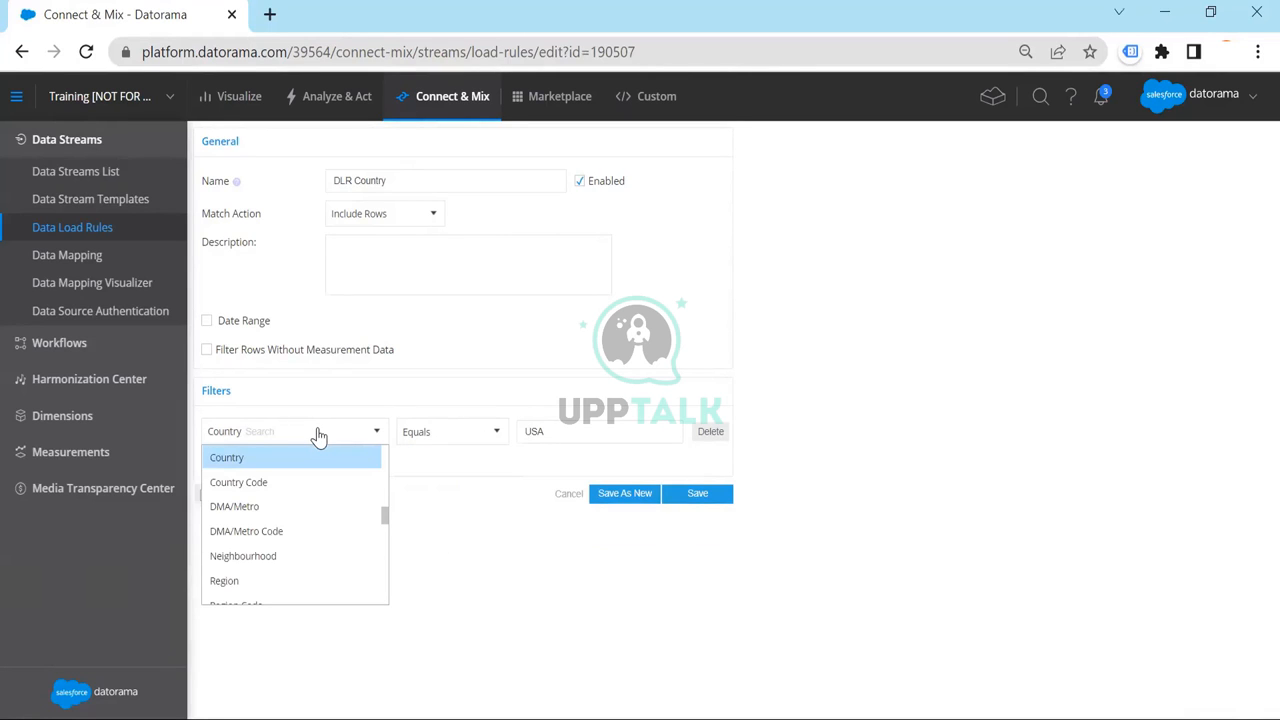
click(572, 272)
click(415, 178)
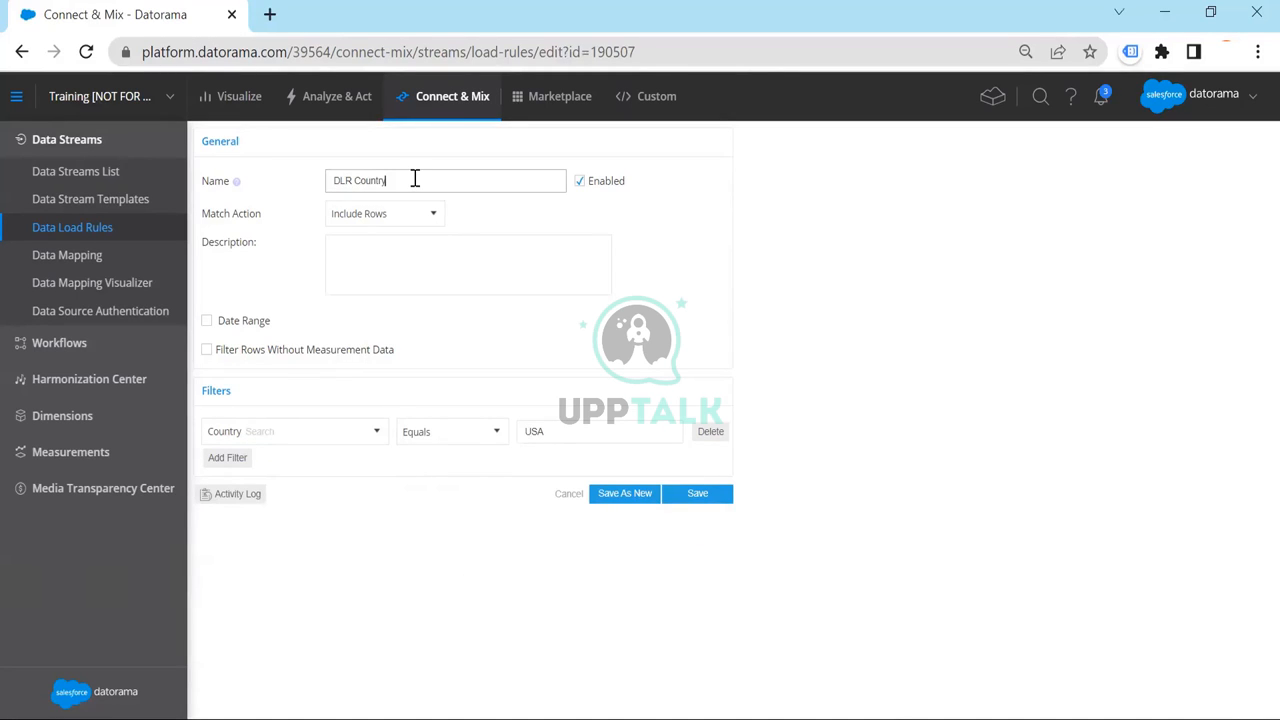
click(407, 219)
click(290, 444)
click(459, 444)
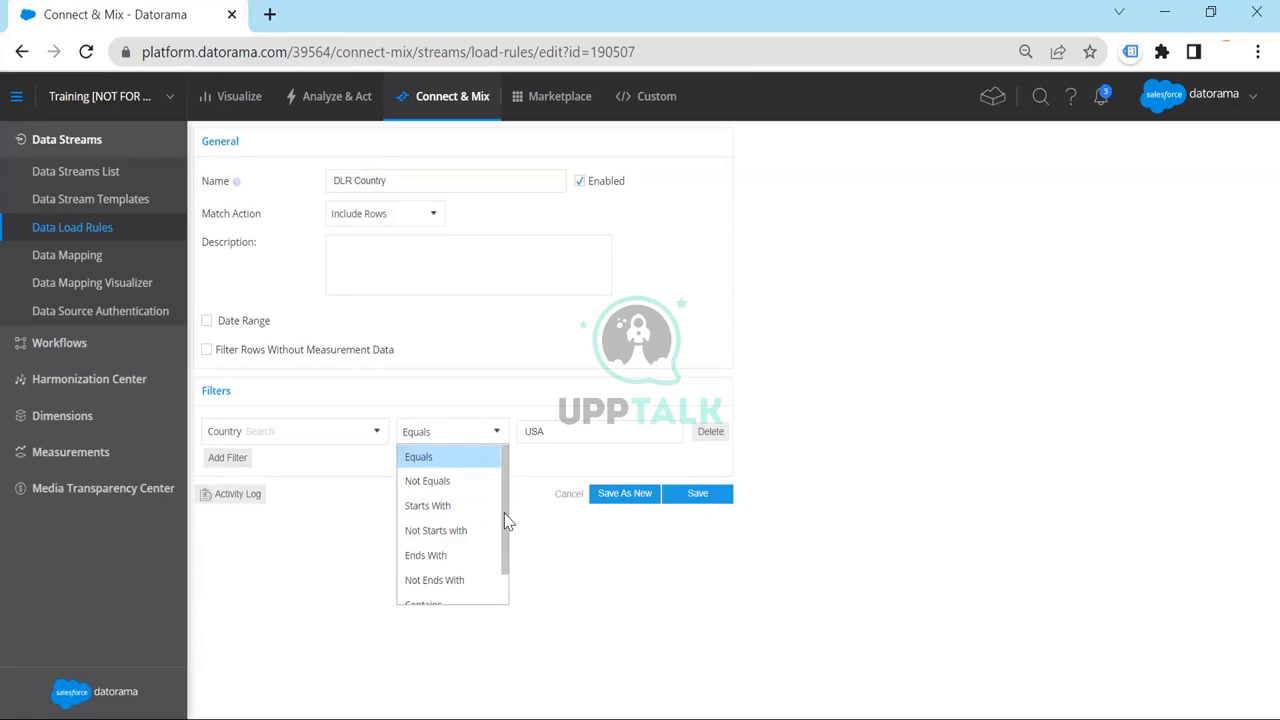
drag(505, 533, 505, 568)
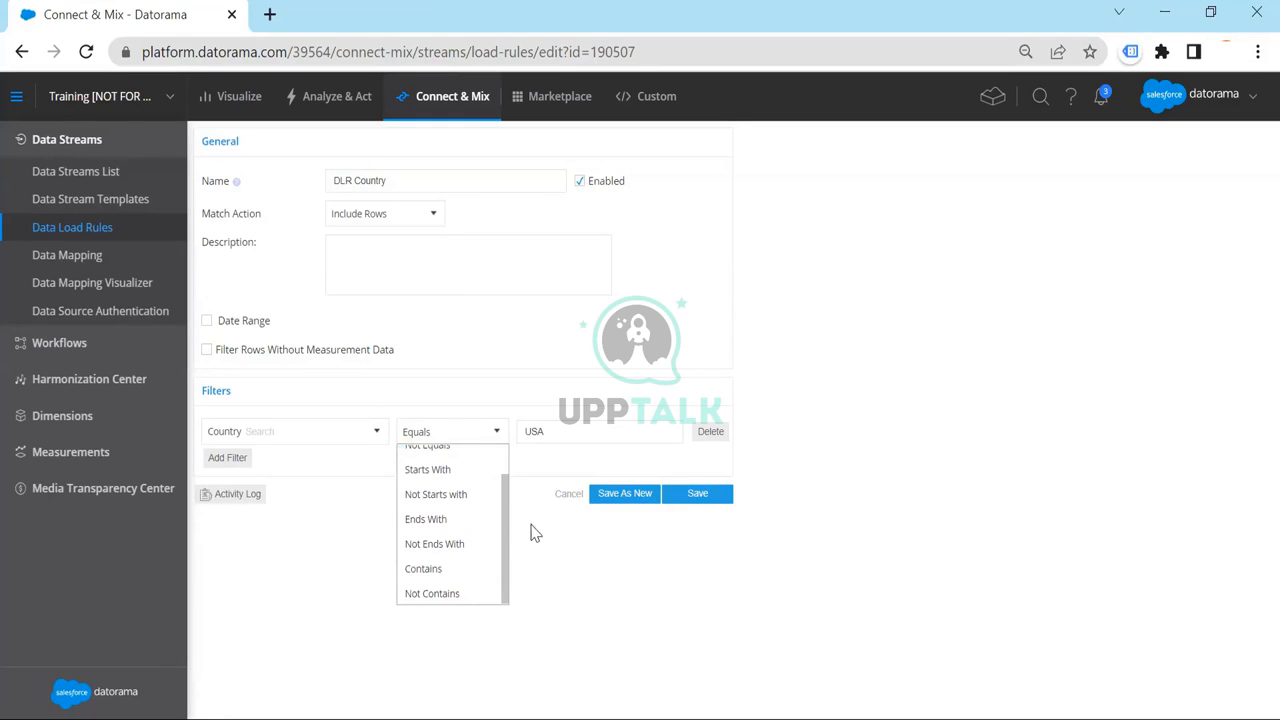
click(566, 434)
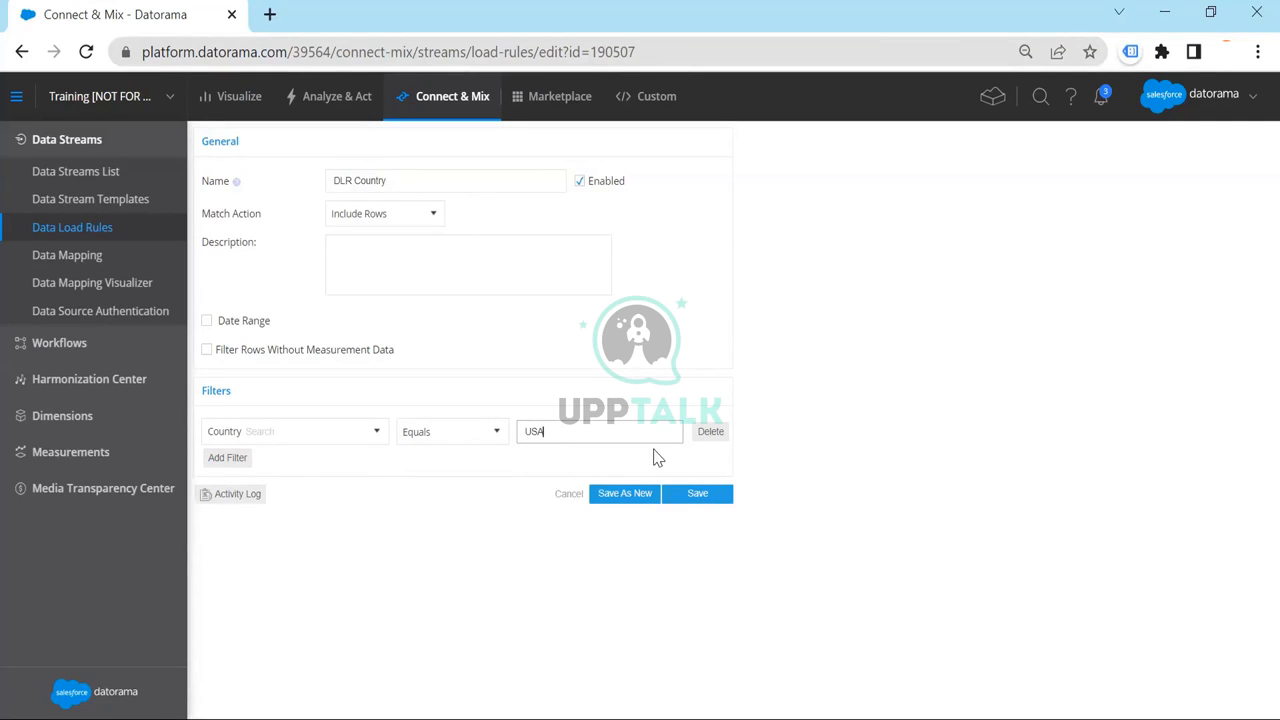
Step: Add a second filter to the DLR Country rule for Country Equals Canada
click(242, 459)
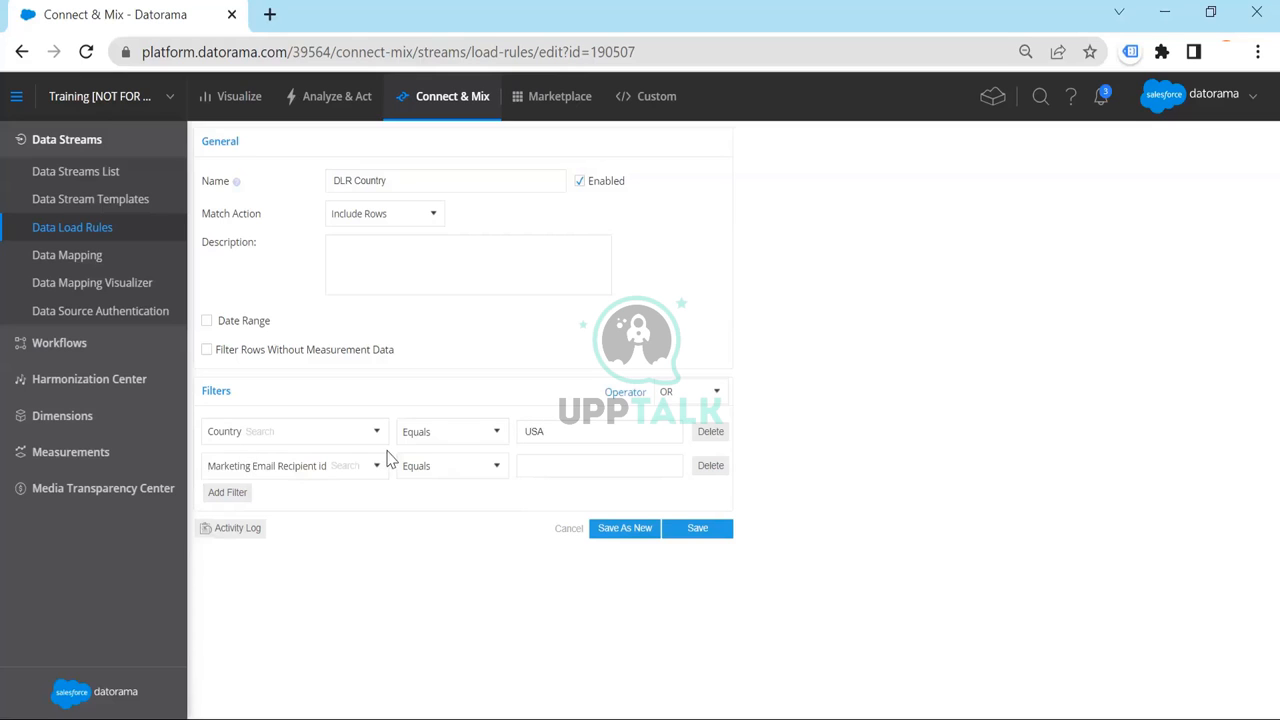
click(364, 470)
text(countru)
key(BackSpace)
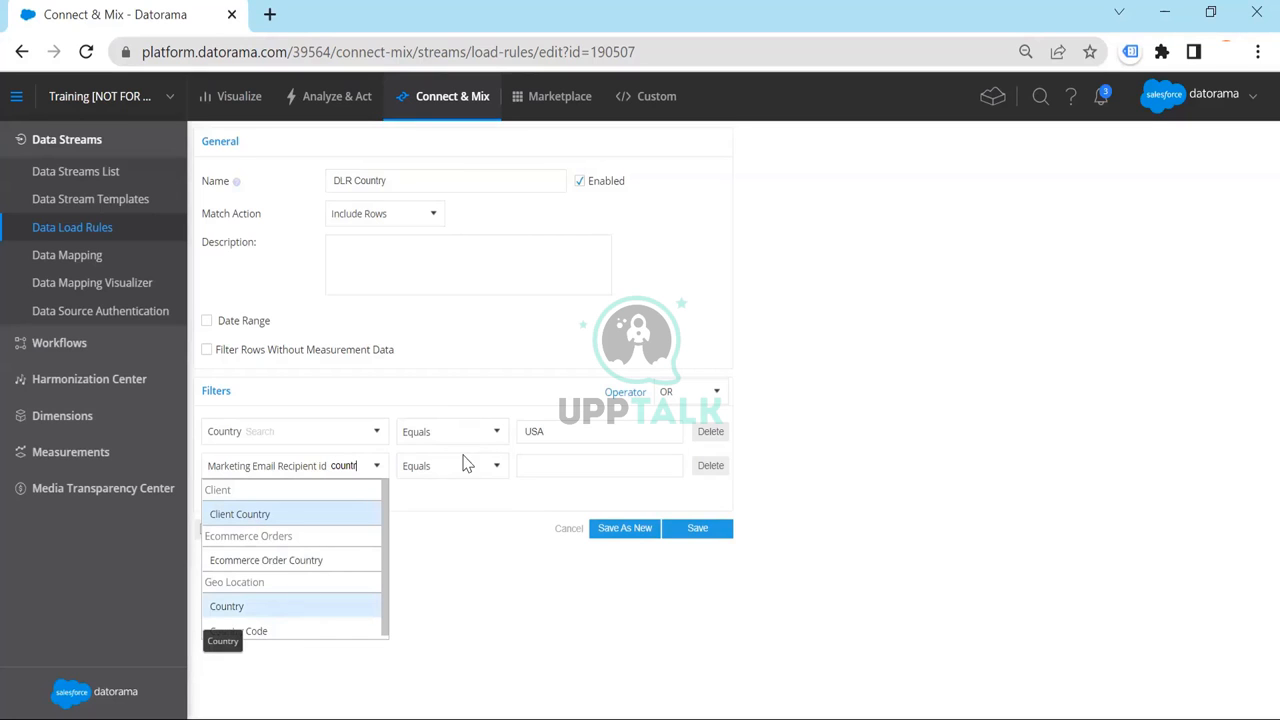
click(553, 468)
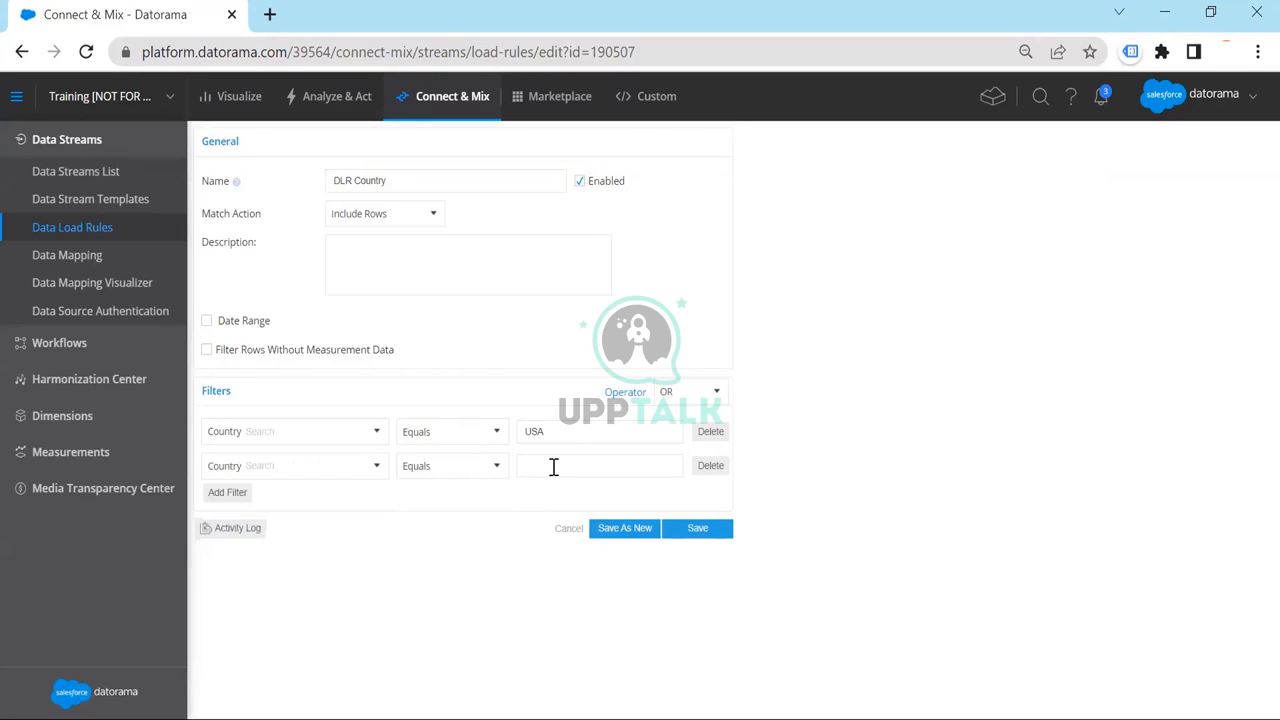
click(553, 467)
text(Canada)
Step: Check the AND/OR choices for combining the filters, keep OR, and save the DLR Country rule
click(703, 395)
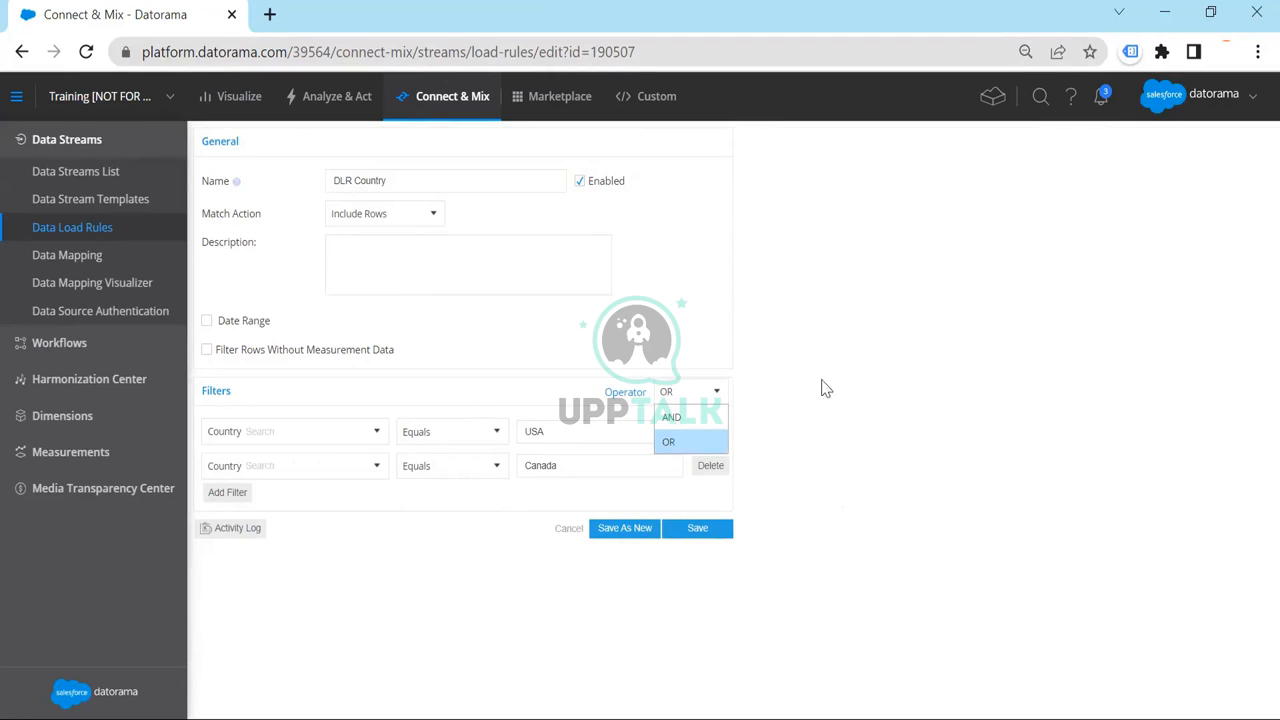
click(862, 388)
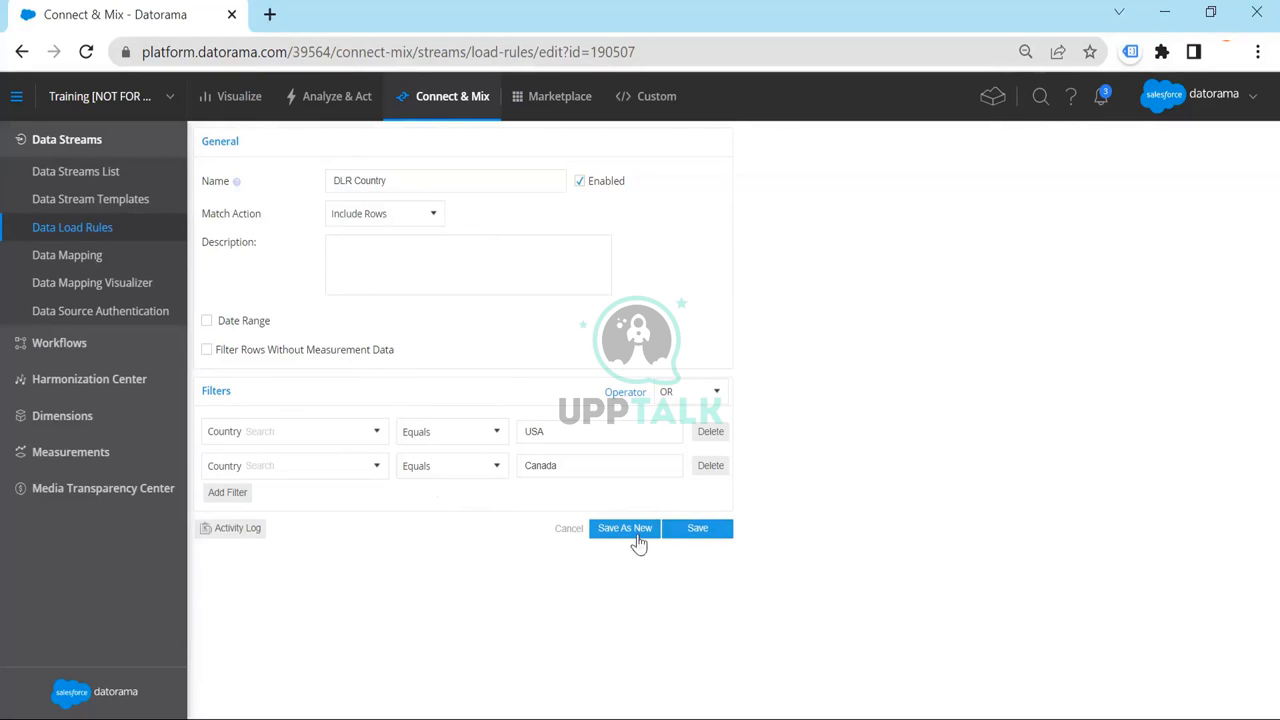
click(697, 529)
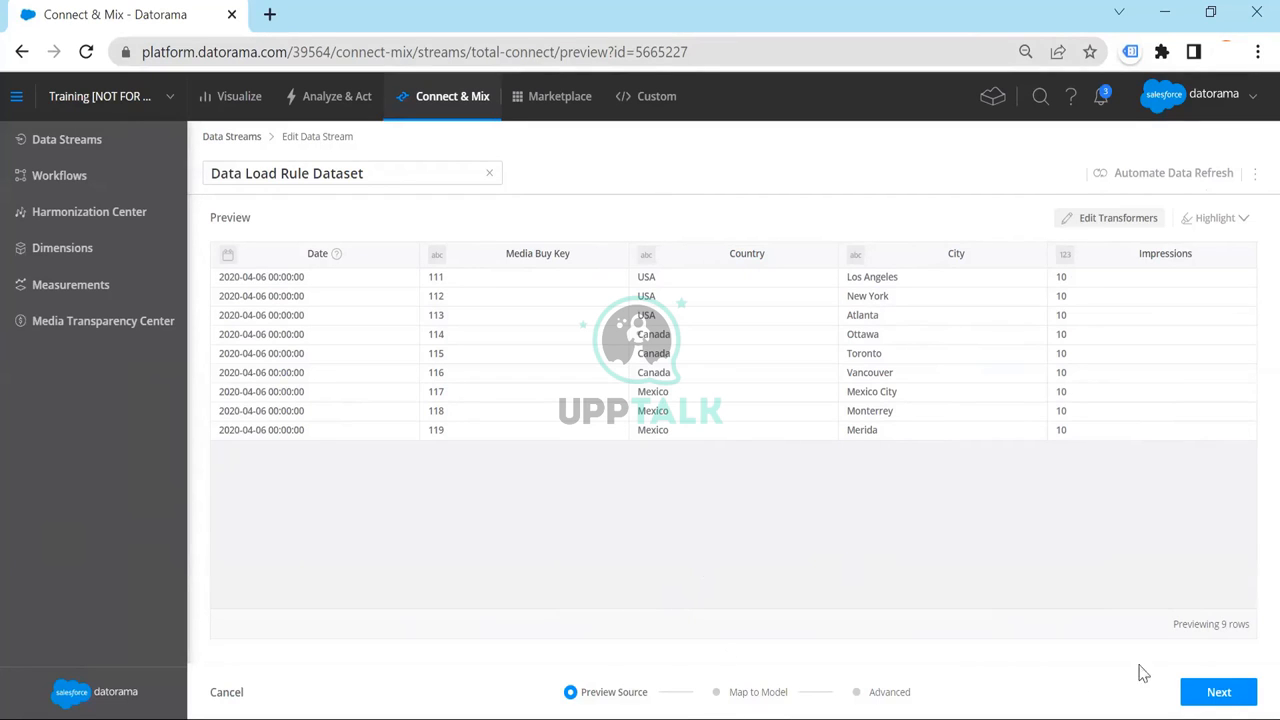
Step: Go through the Data Load Rule Dataset stream's preview and mapping to its advanced settings and find the load rules section
click(1222, 694)
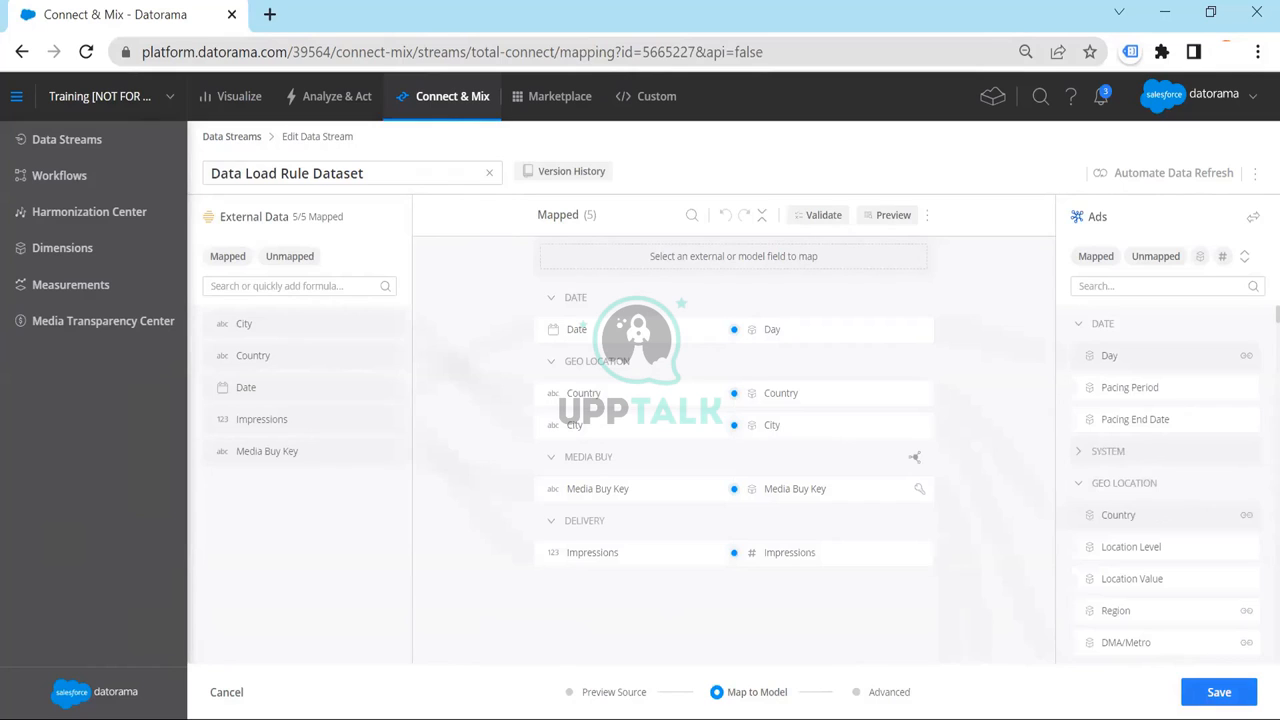
click(1219, 692)
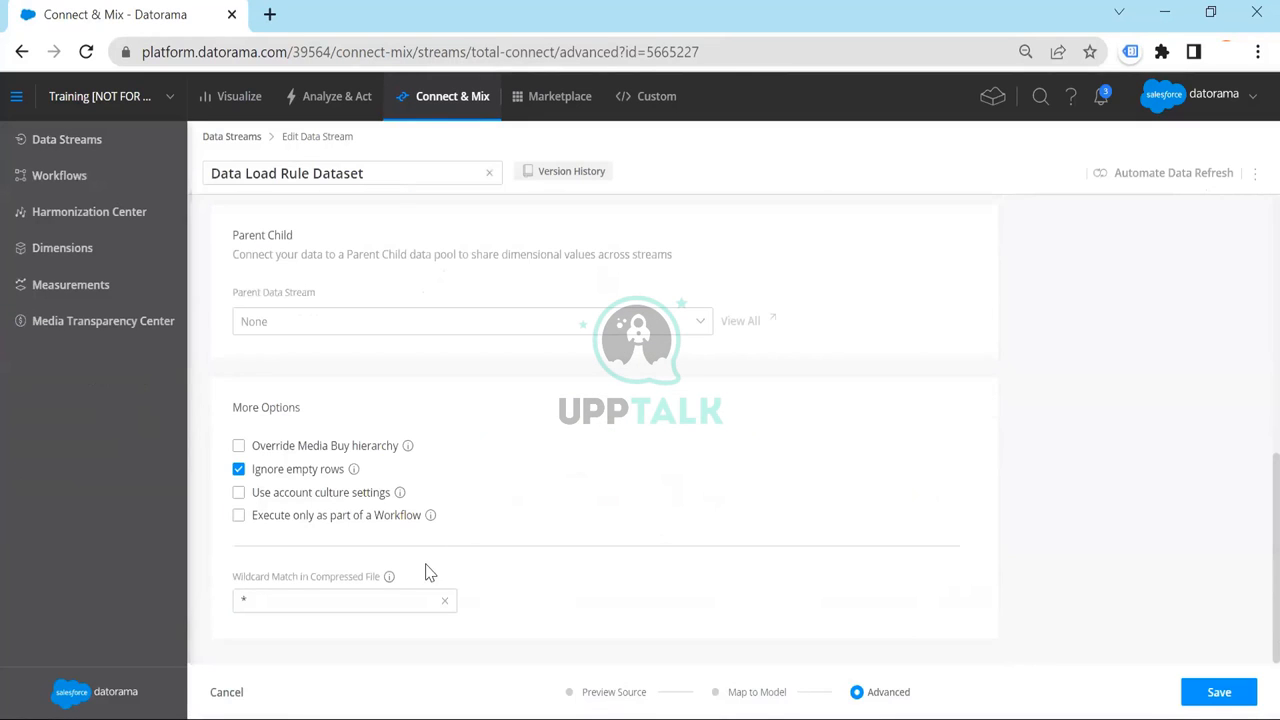
scroll(492, 560, up, 4)
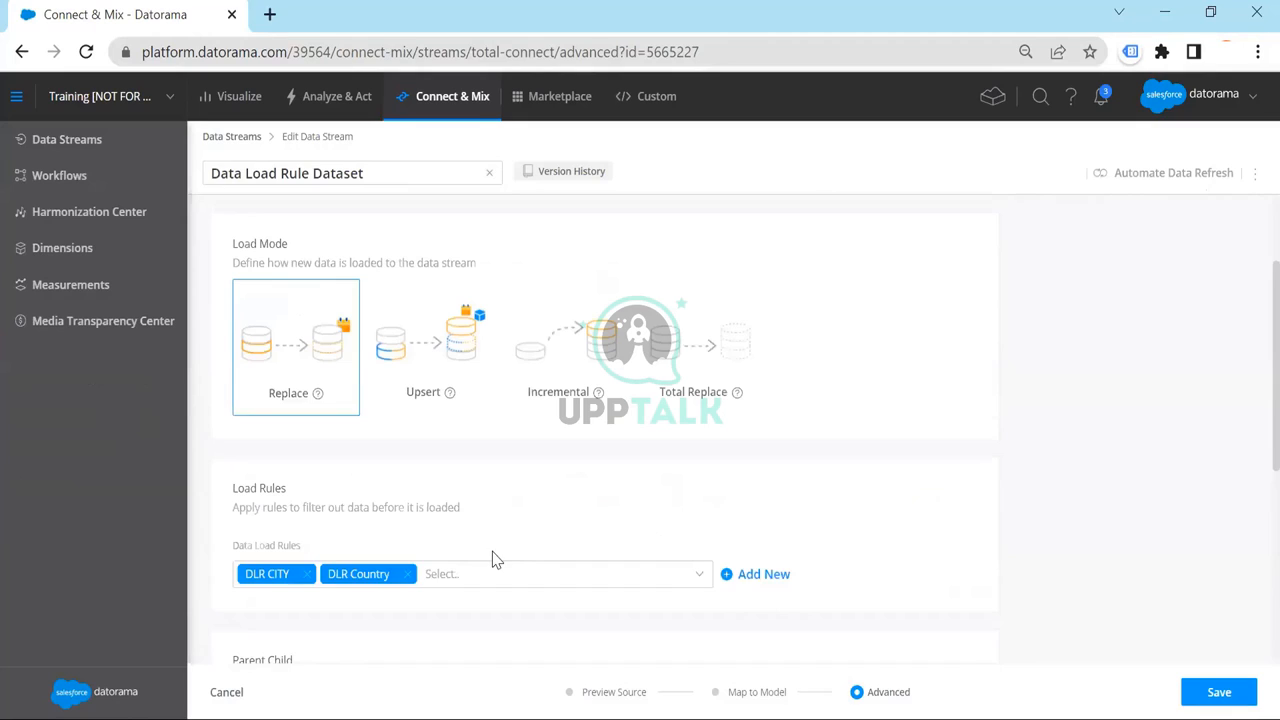
Step: Clear the load rules applied to the Data Load Rule Dataset stream and apply only DLR Country
click(407, 574)
key(BackSpace)
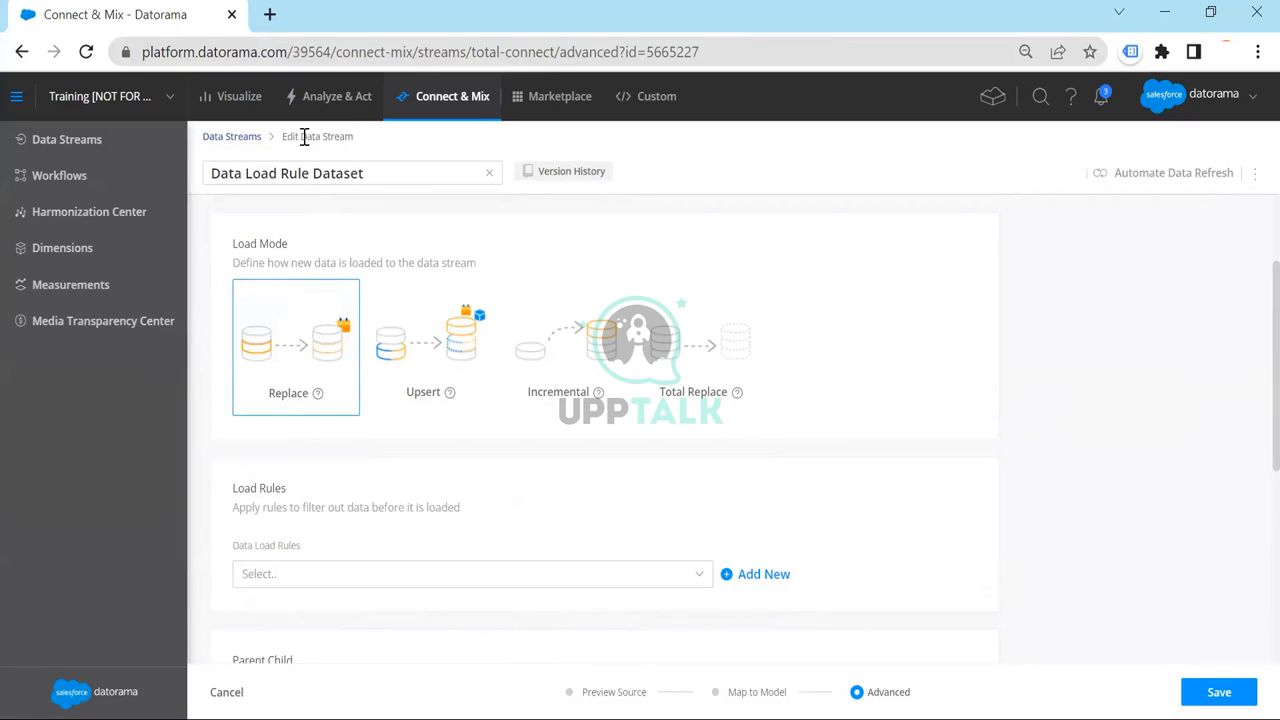
click(283, 574)
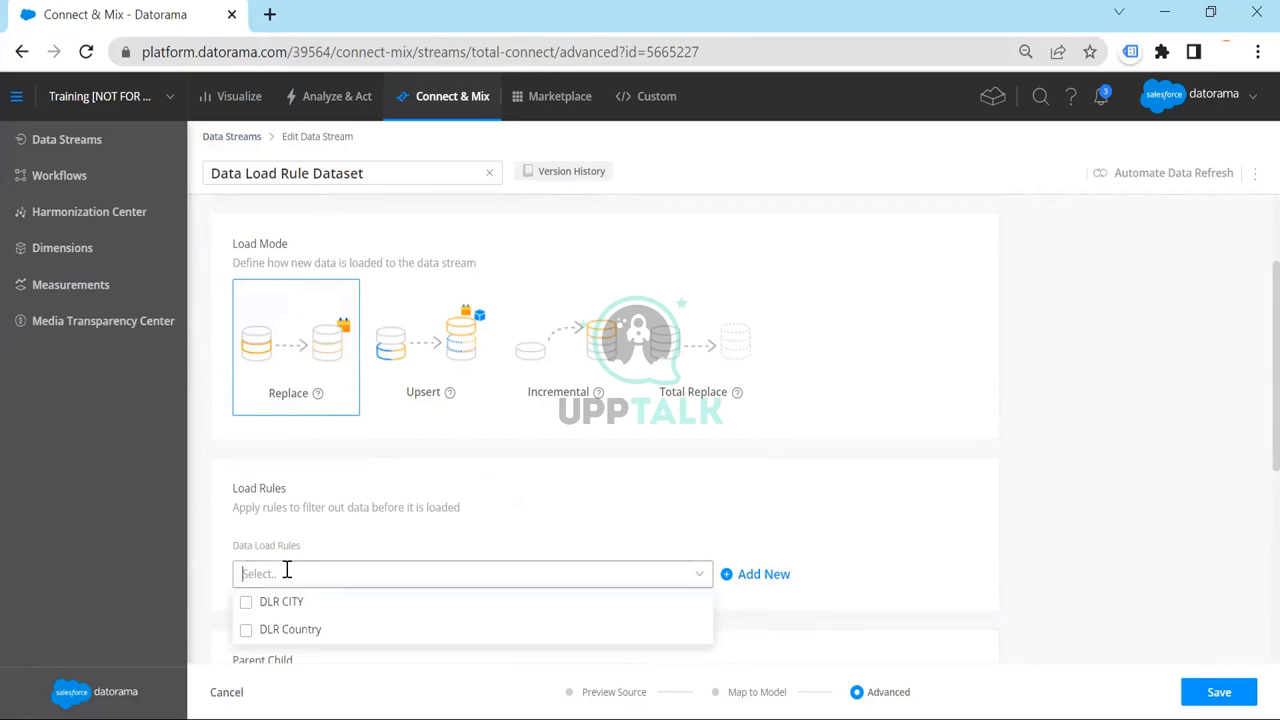
click(343, 643)
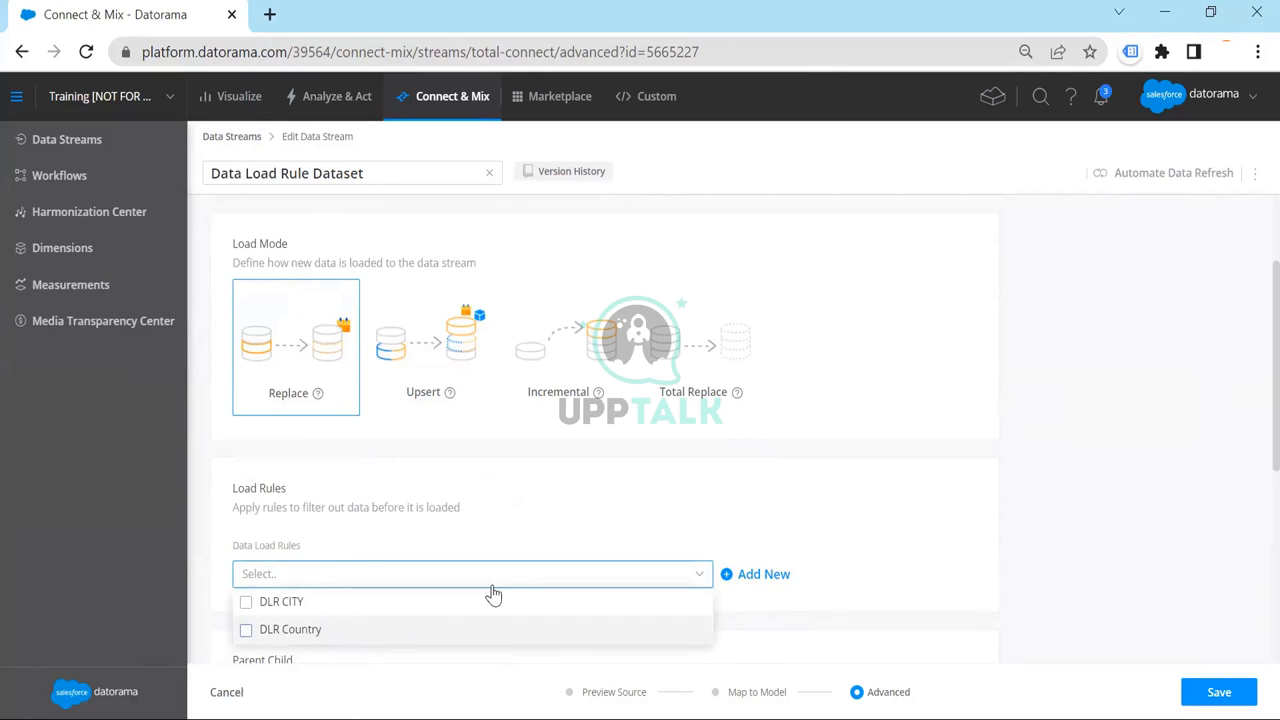
click(843, 462)
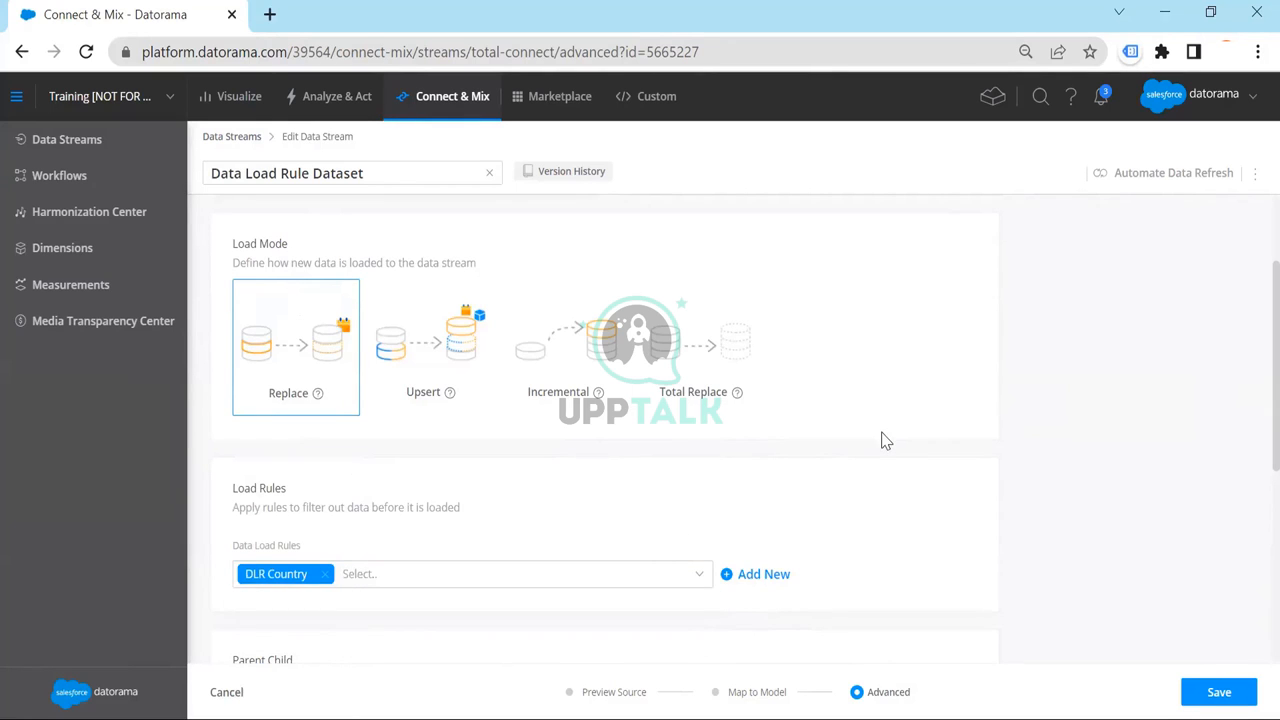
scroll(885, 441, down, 4)
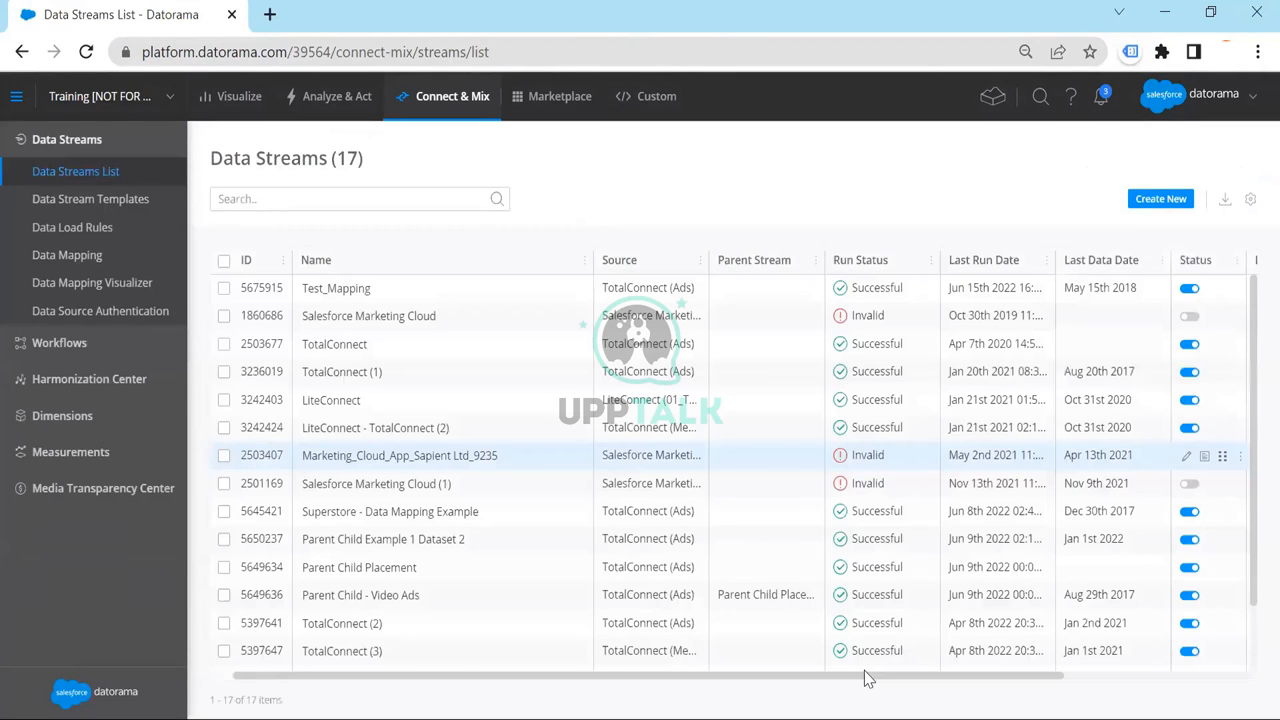
Step: Check the Data Load Rule Dataset stream's run status and last number of rows, and open the pivot tables list
scroll(857, 670, down, 1)
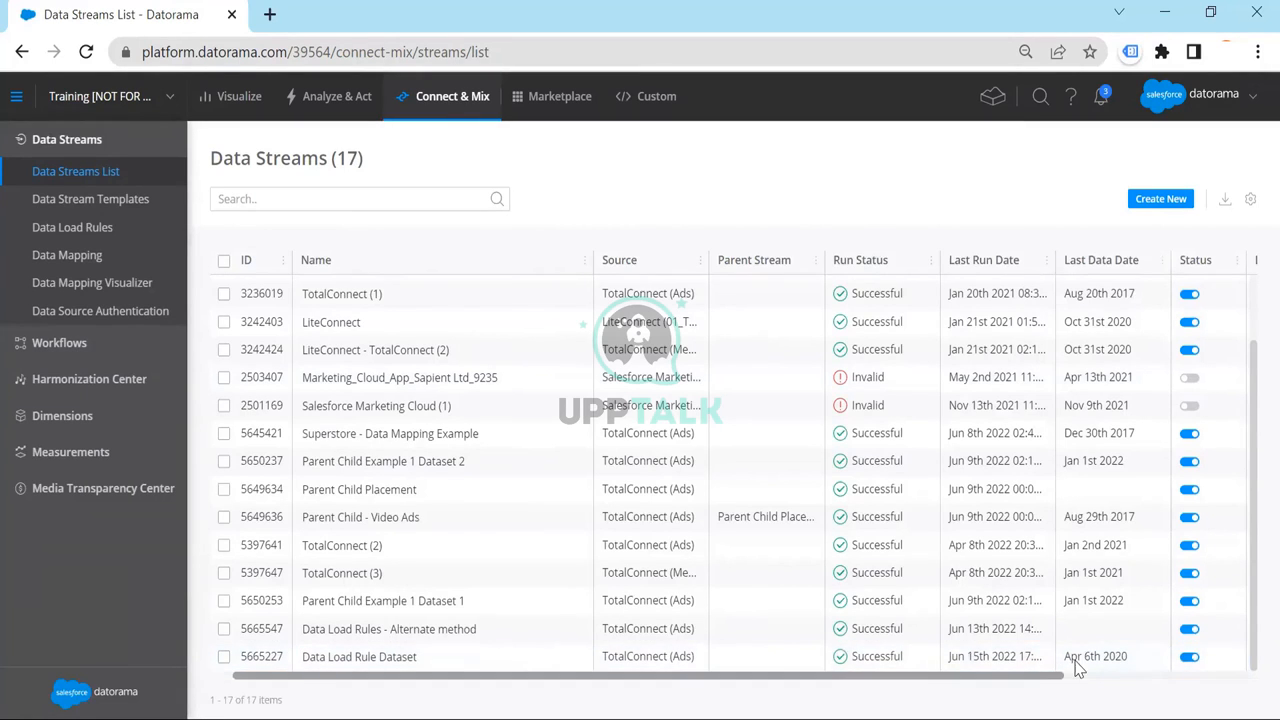
scroll(1060, 658, right, 2)
scroll(1040, 660, right, 3)
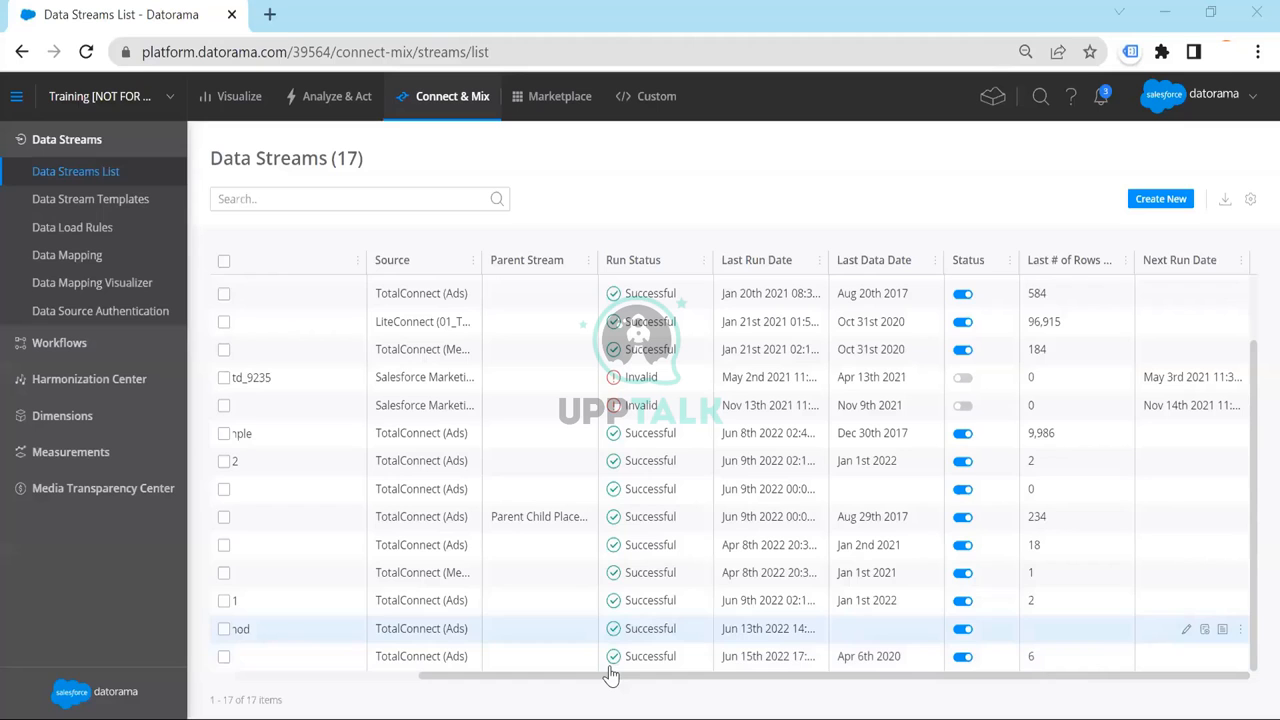
click(1100, 656)
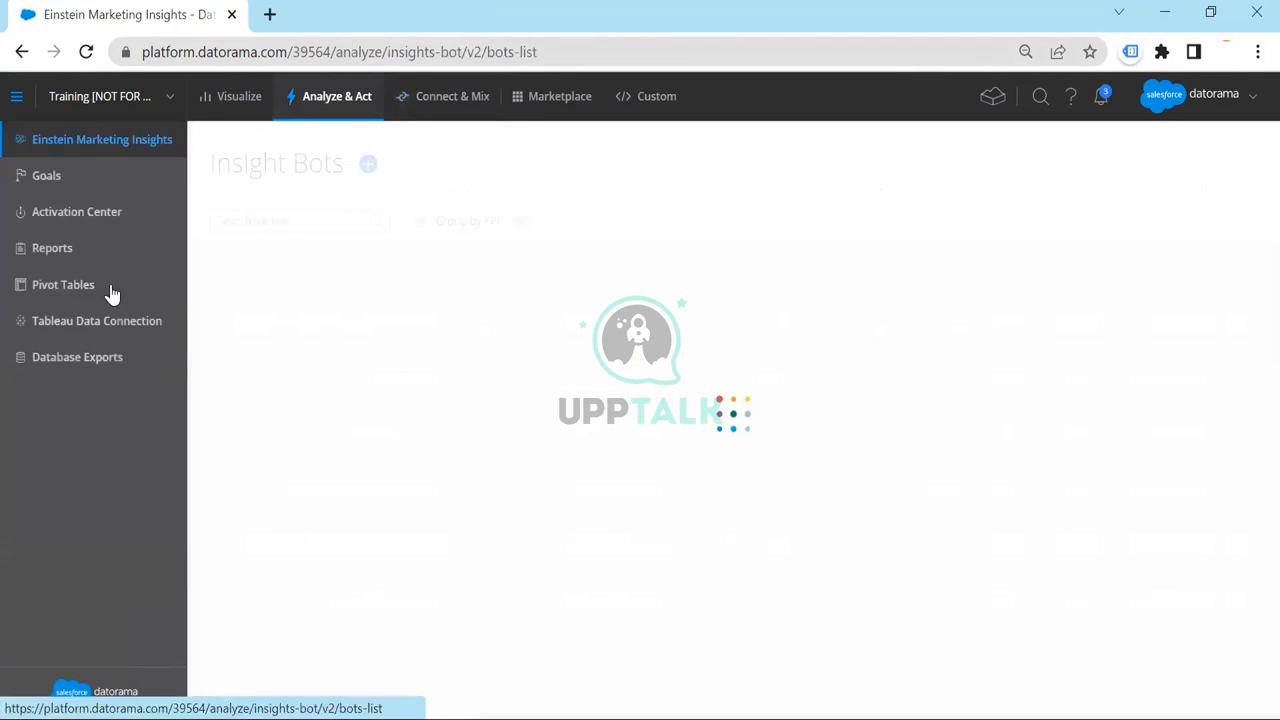
click(109, 288)
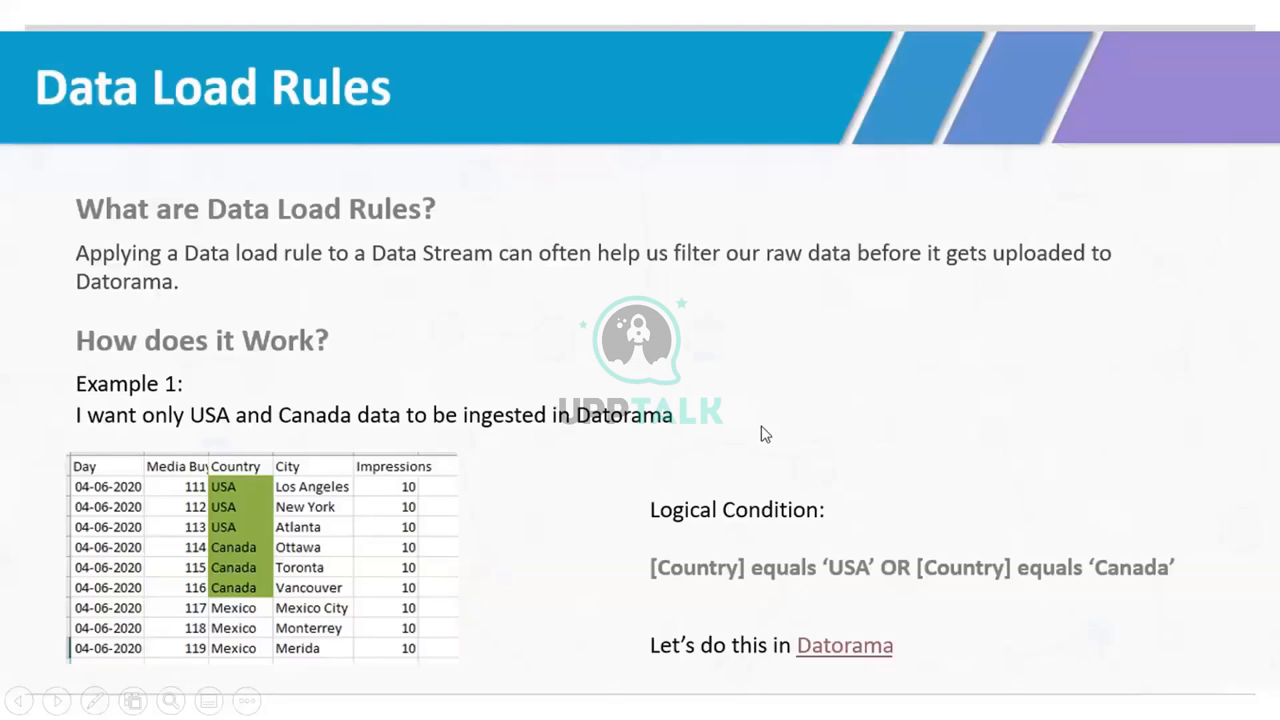
key(Right)
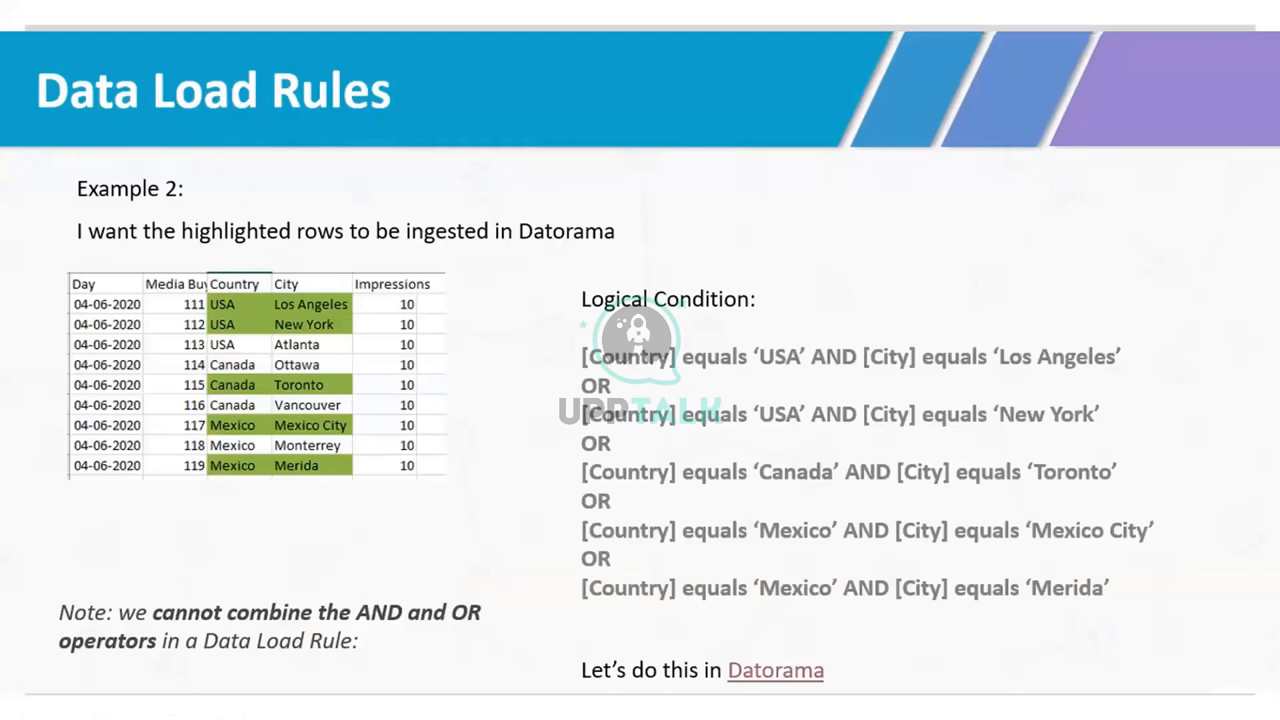
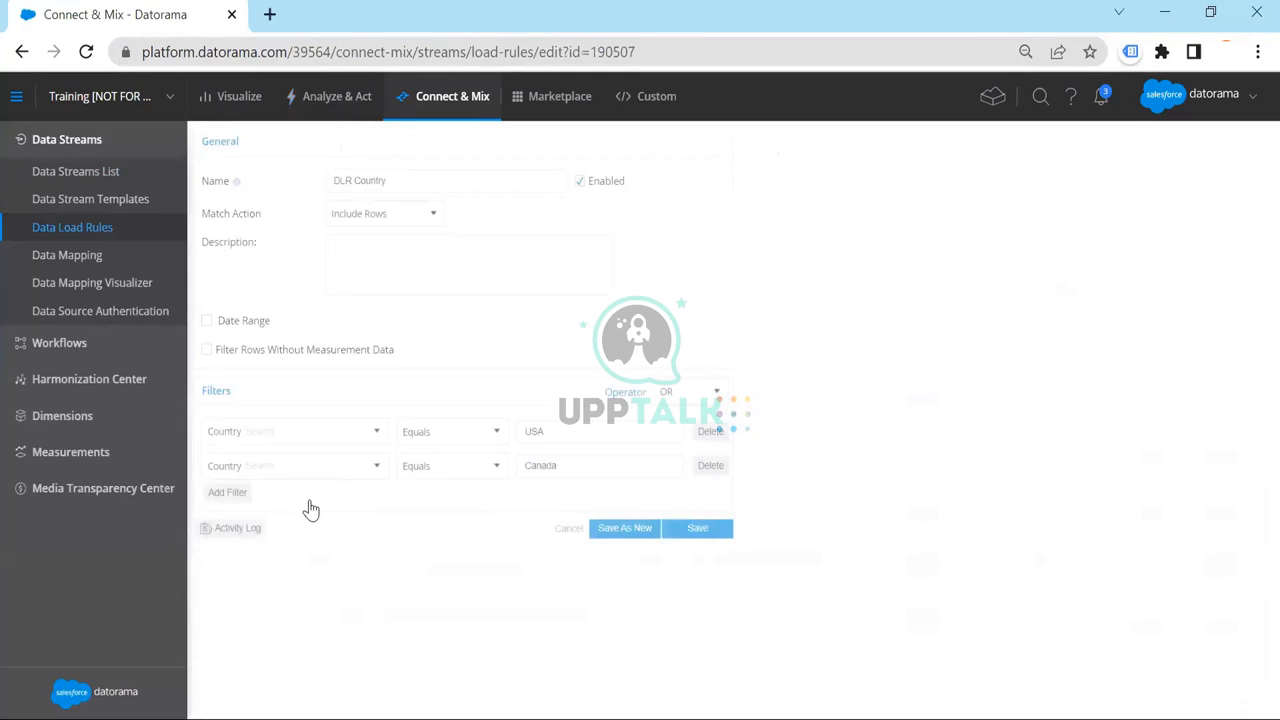
Step: Add a third filter to the DLR Country rule for Country Equals Mexico and save the rule
click(227, 492)
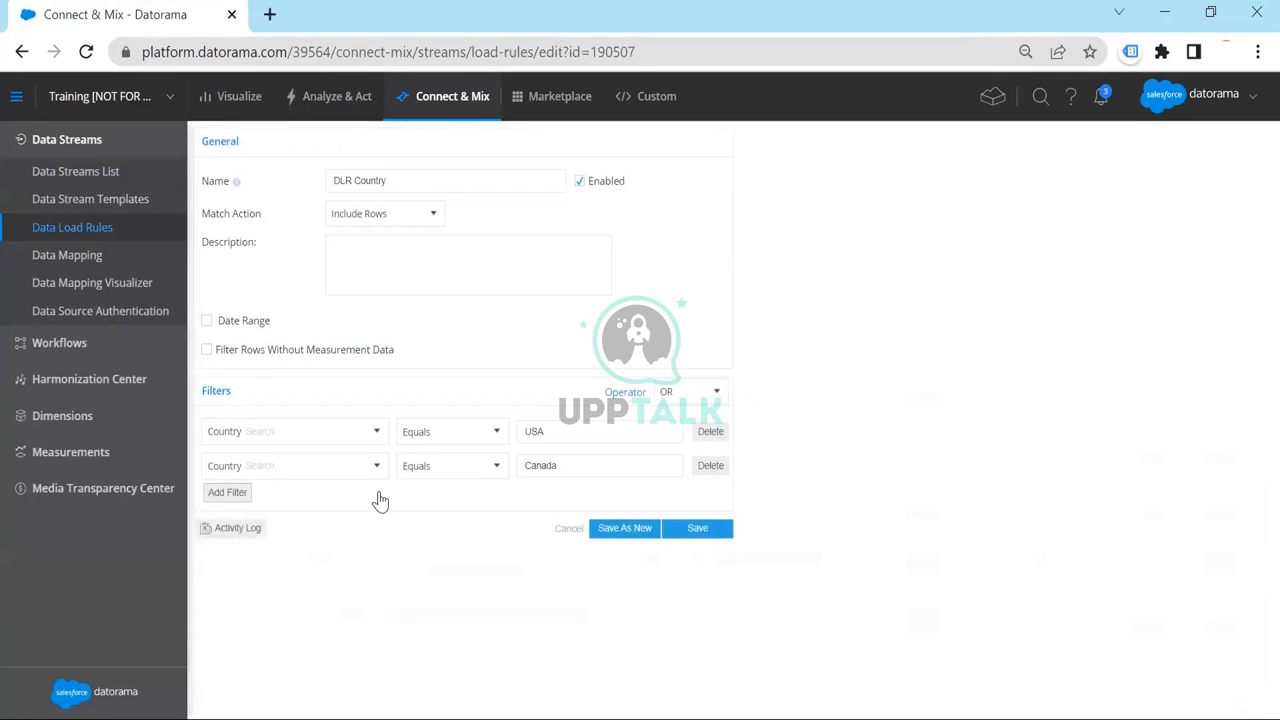
click(380, 500)
text(countr)
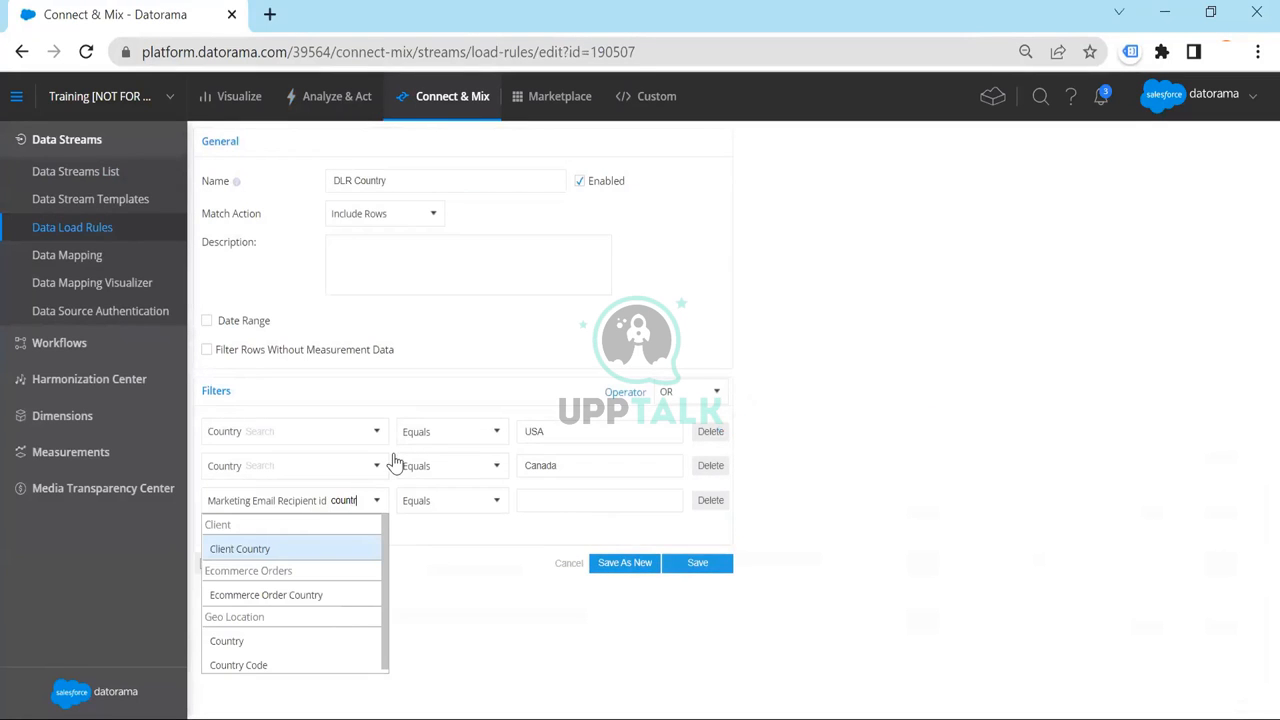
click(265, 596)
click(543, 499)
text(Mexico)
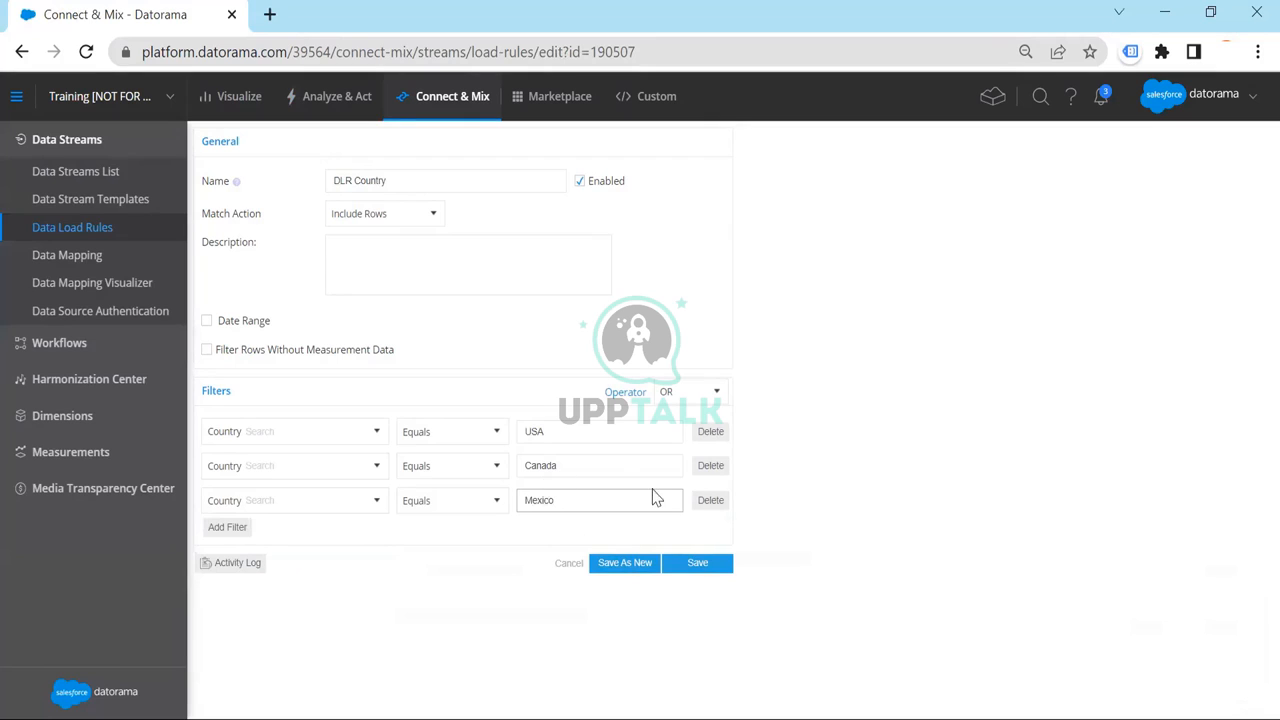
click(697, 564)
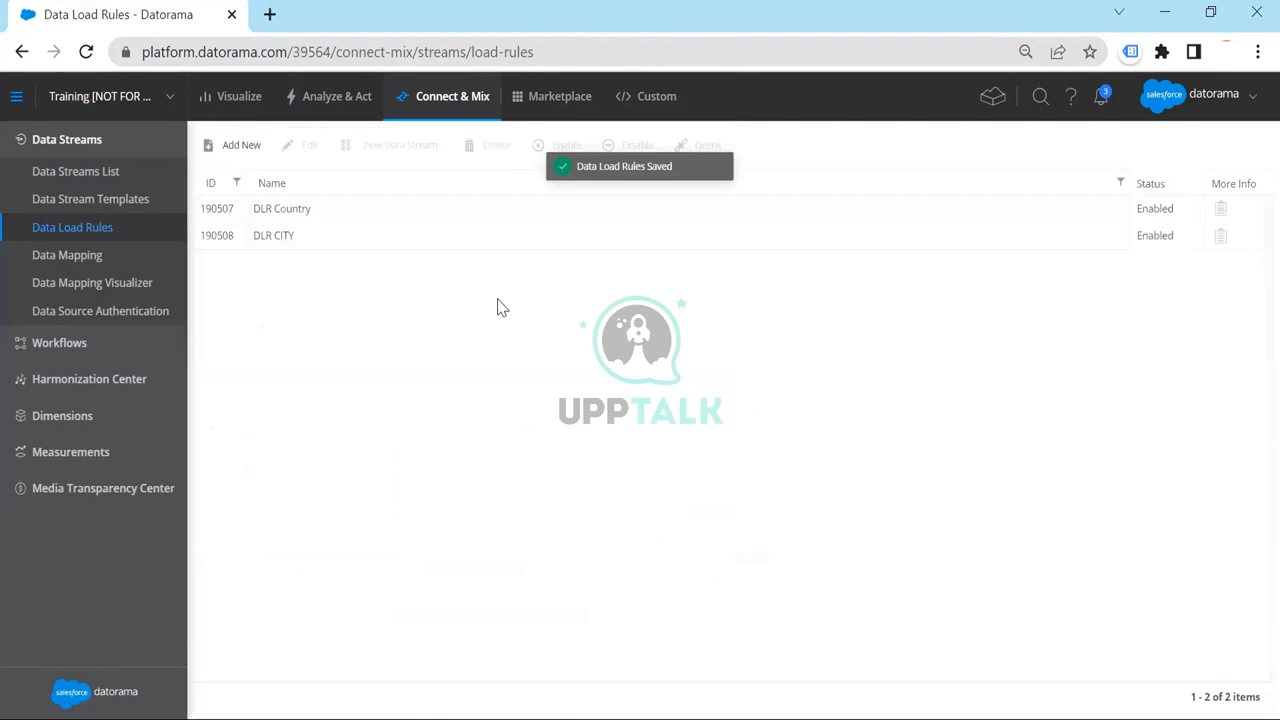
Step: Review the city filters and OR operator in the DLR CITY rule and save it
double_click(538, 244)
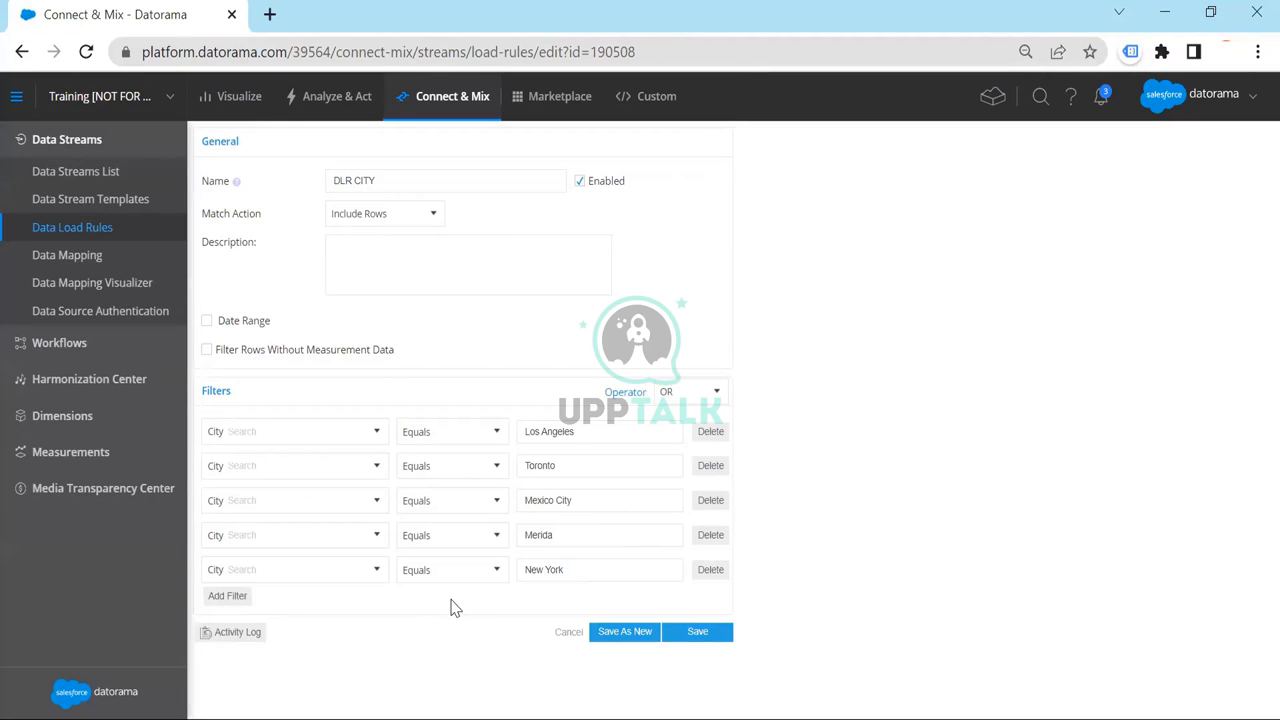
click(707, 634)
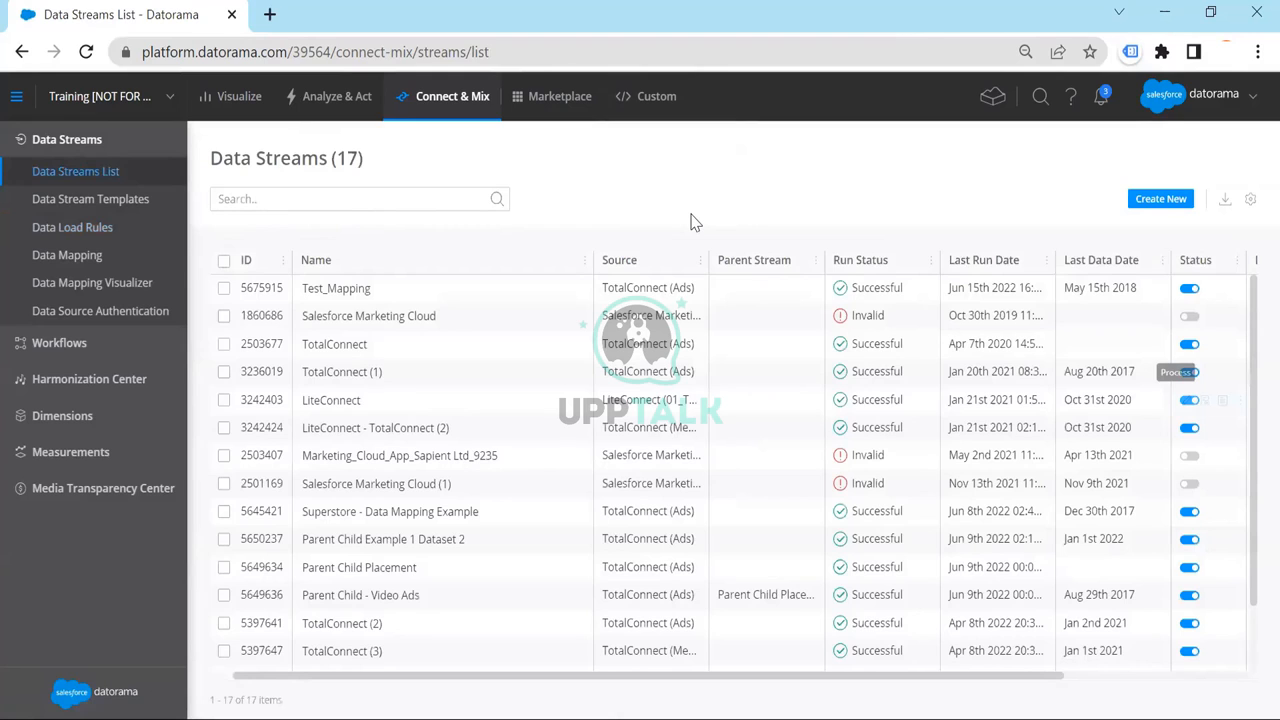
Step: Apply the DLR CITY load rule to the Data Load Rule Dataset stream and rerun it for all existing data
click(603, 376)
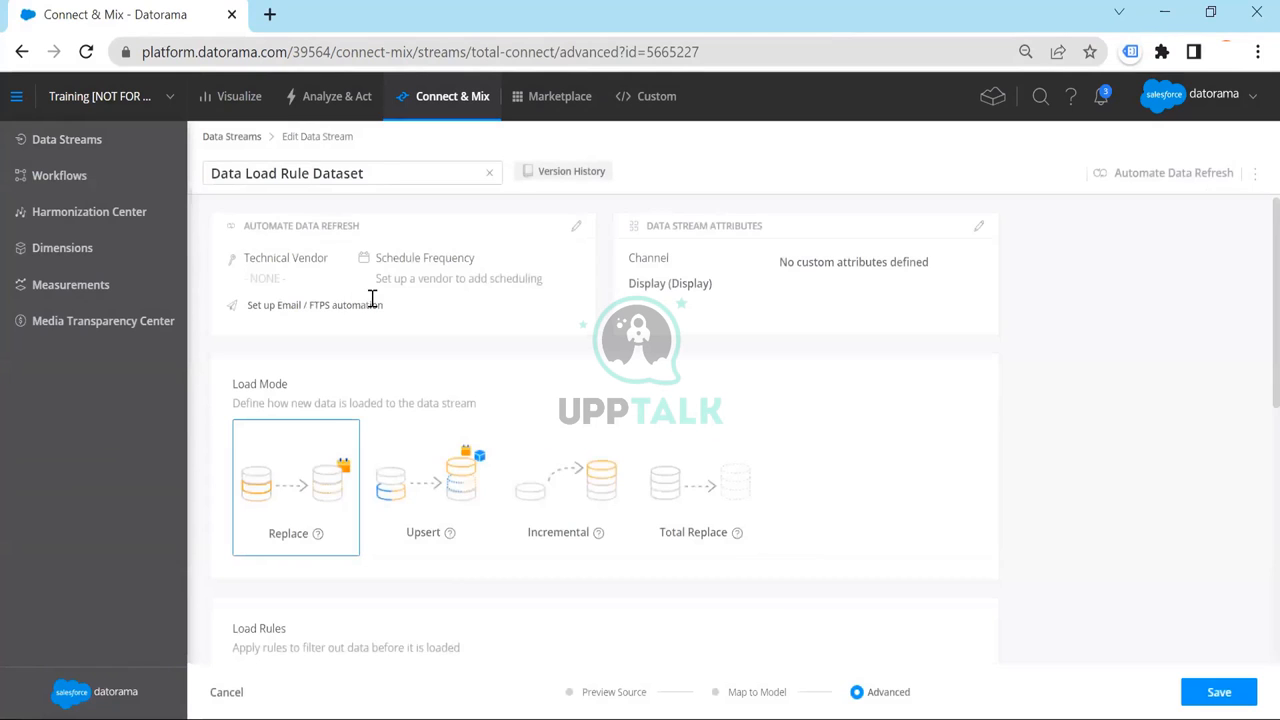
scroll(370, 297, down, 5)
scroll(341, 329, up, 1)
click(594, 309)
key(Return)
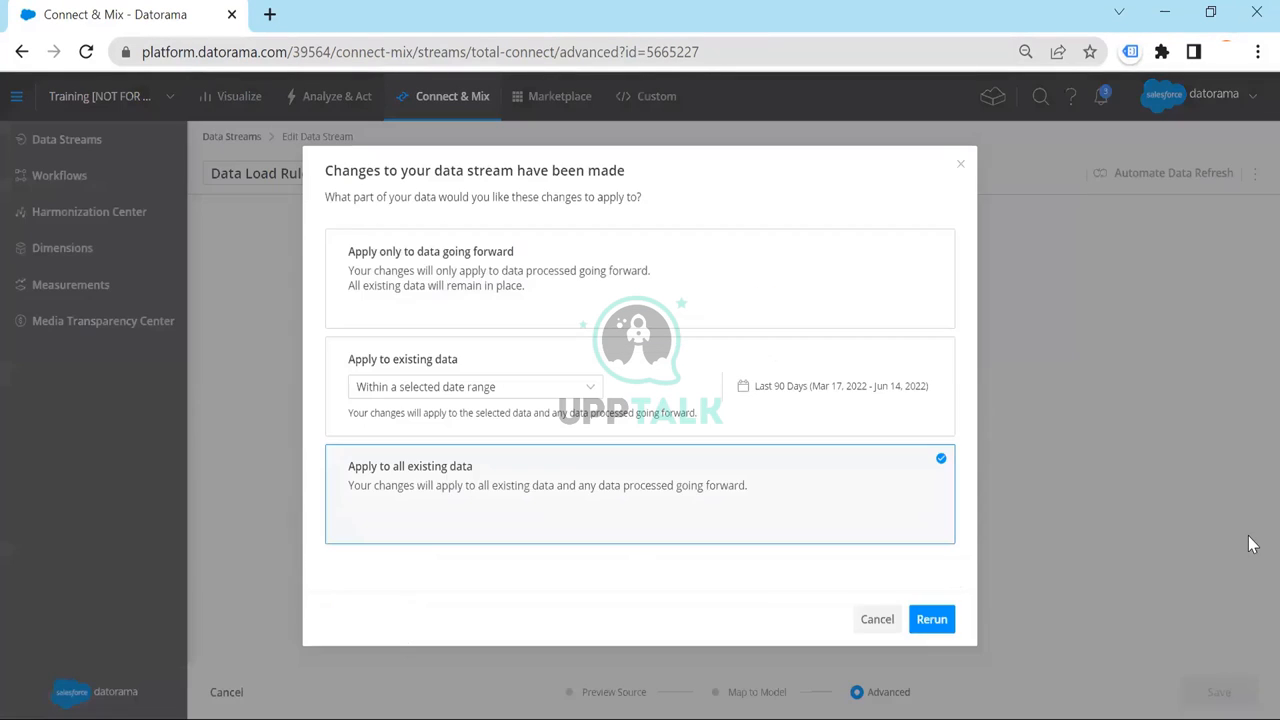
key(Return)
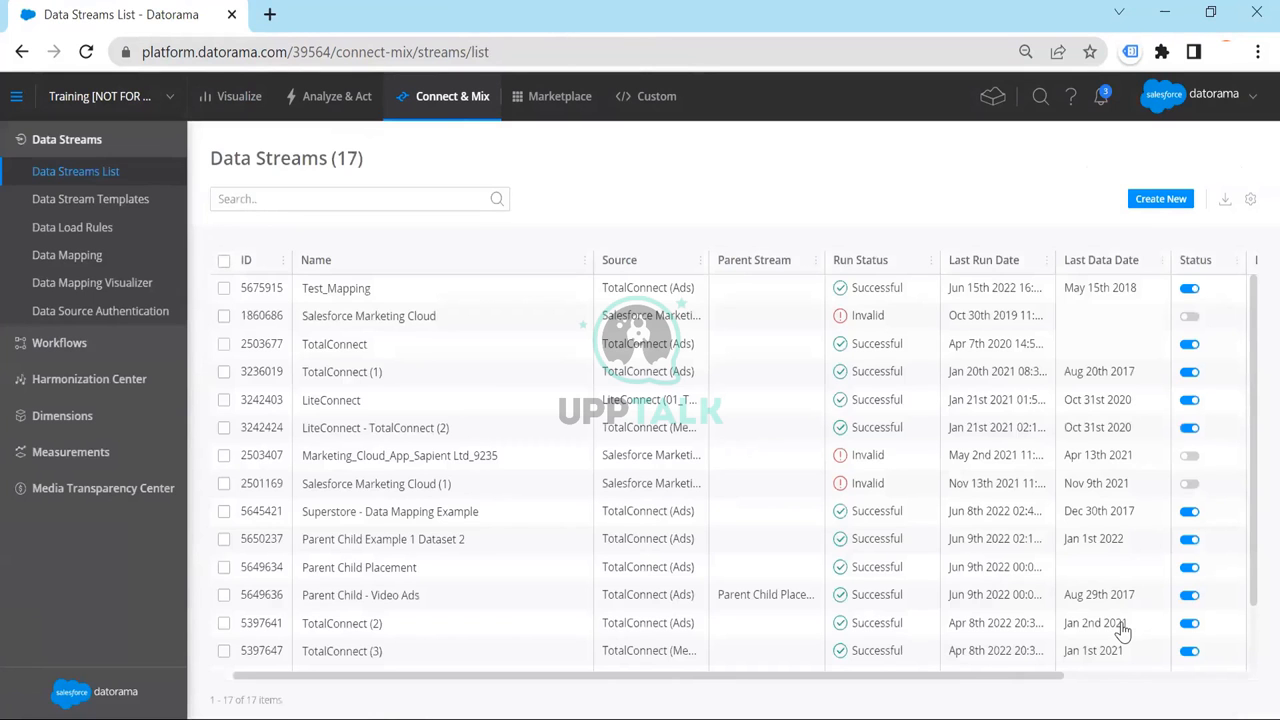
Step: Refresh the data streams list and check the Data Load Rule Dataset's run status and last number of rows
scroll(1194, 580, down, 2)
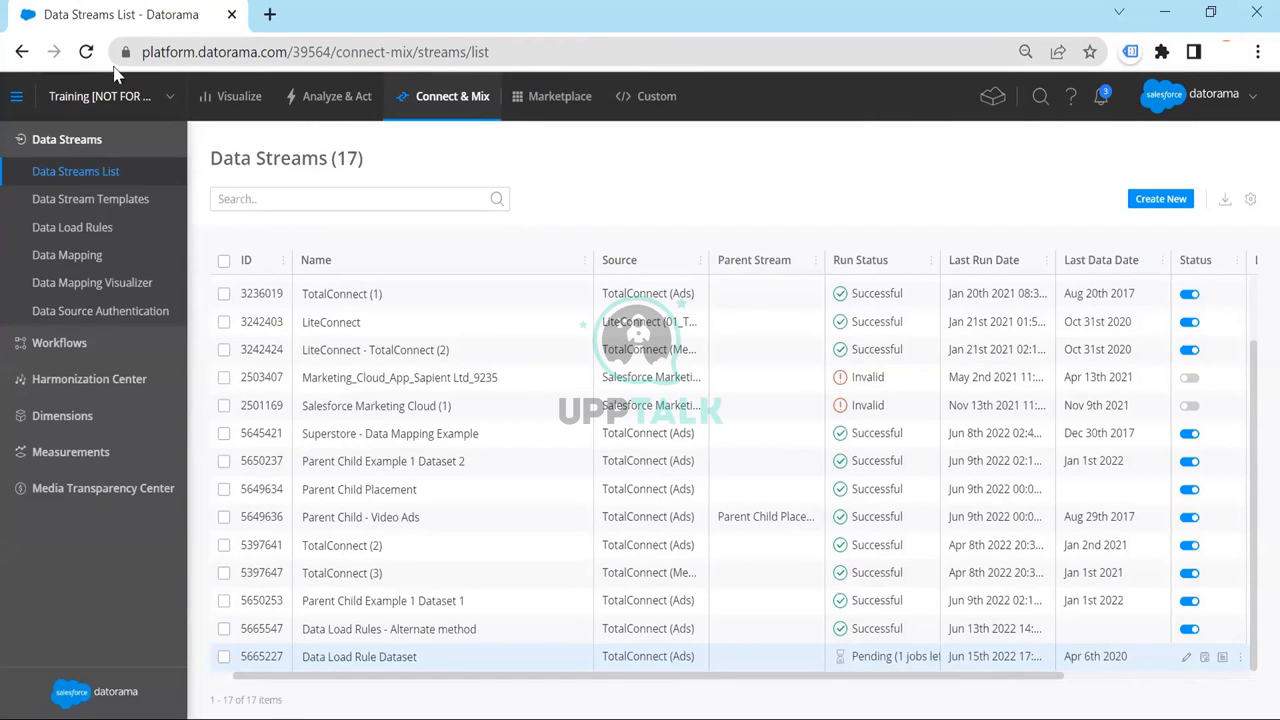
click(320, 112)
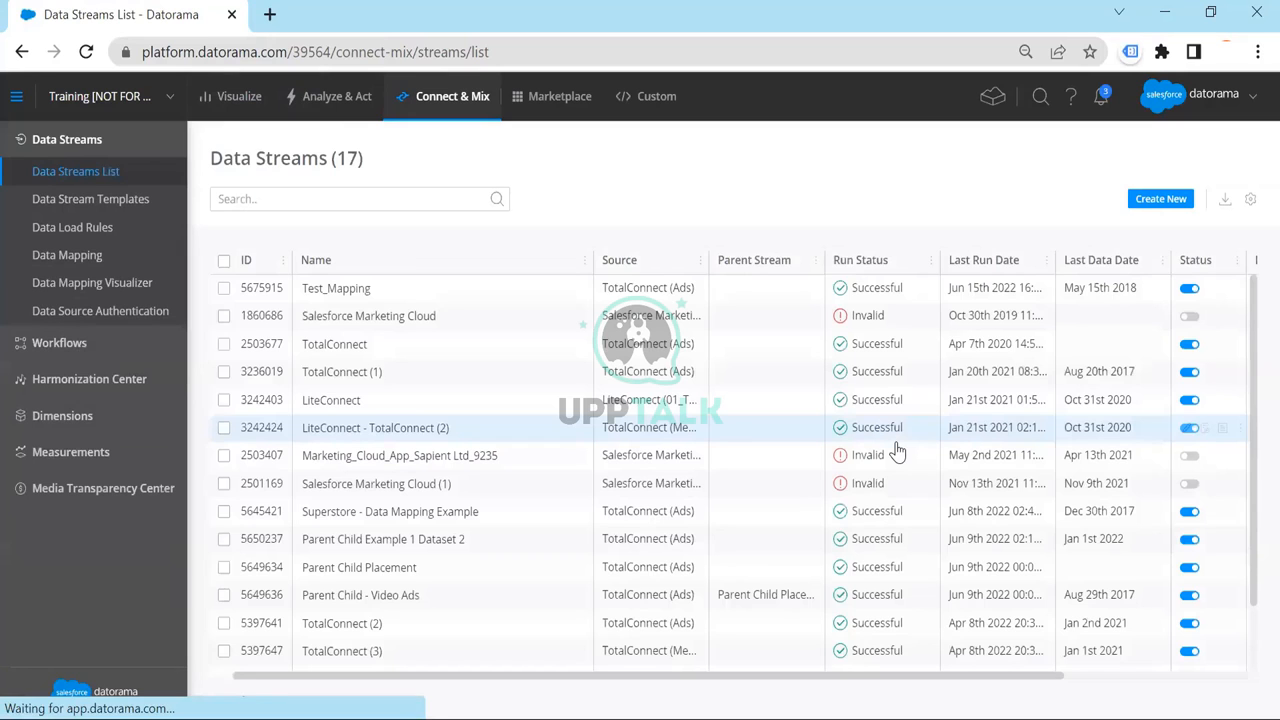
scroll(898, 452, down, 2)
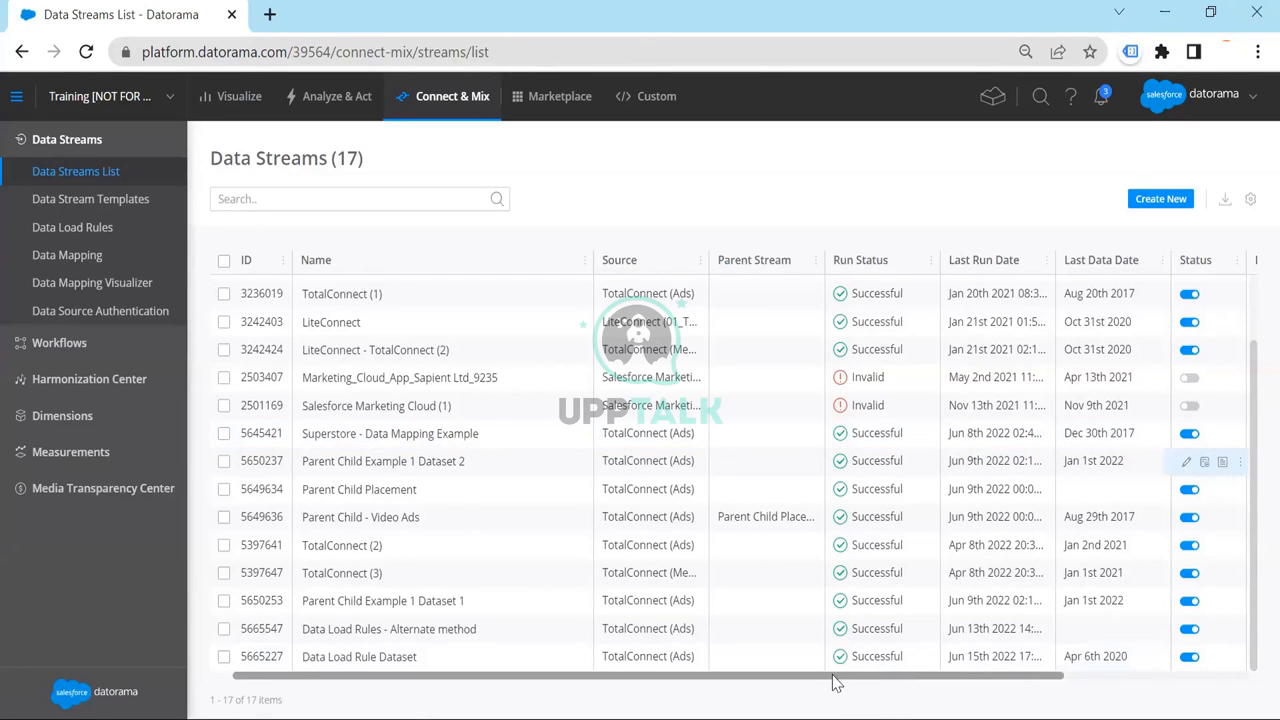
scroll(836, 682, right, 3)
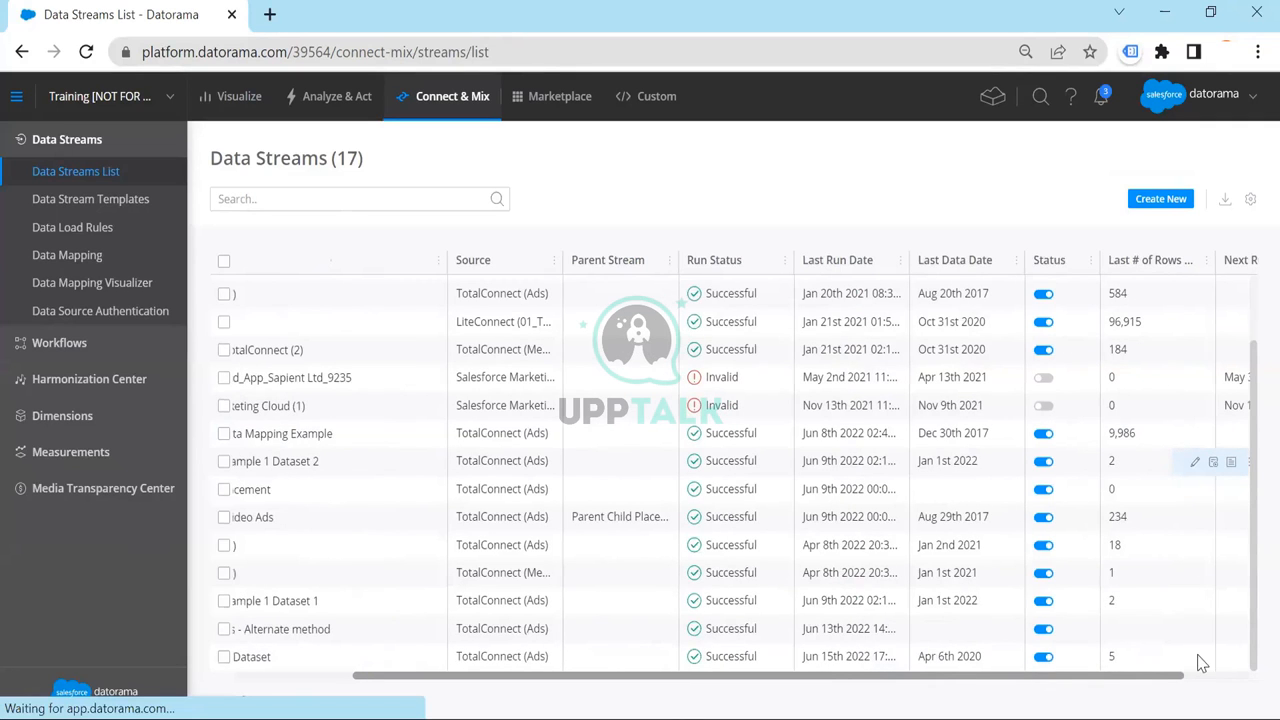
scroll(940, 655, left, 3)
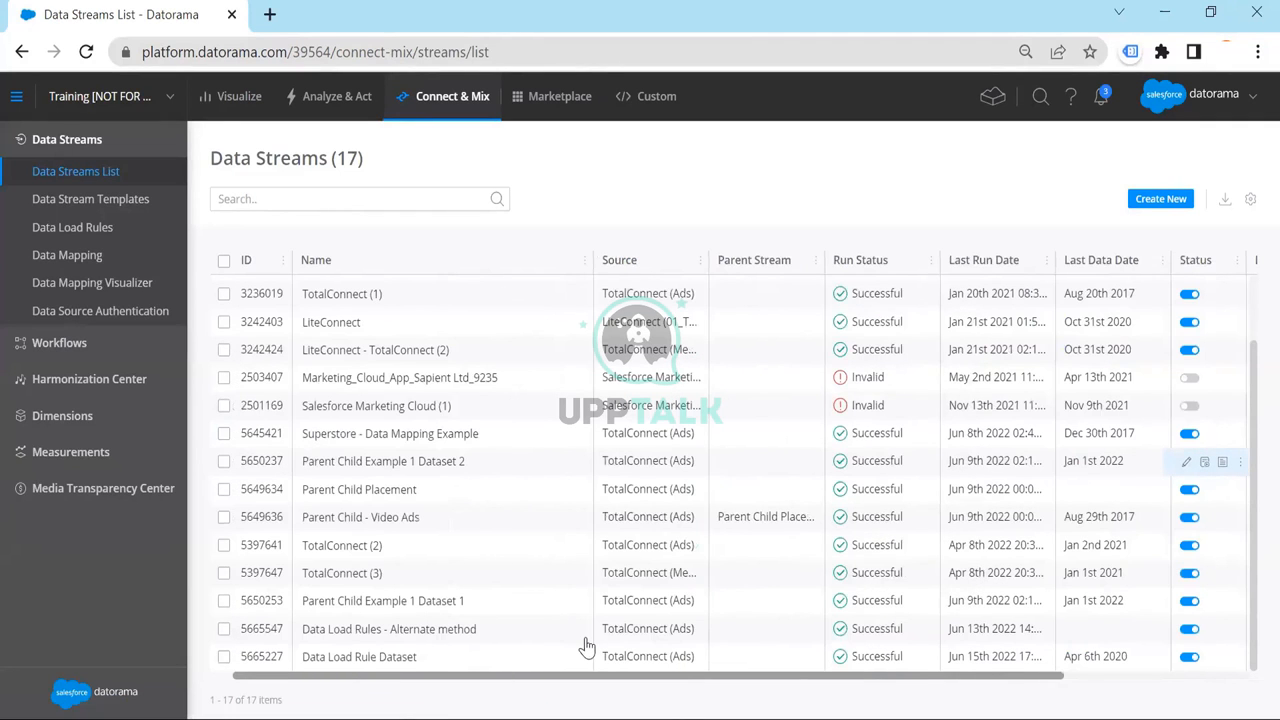
scroll(680, 677, right, 5)
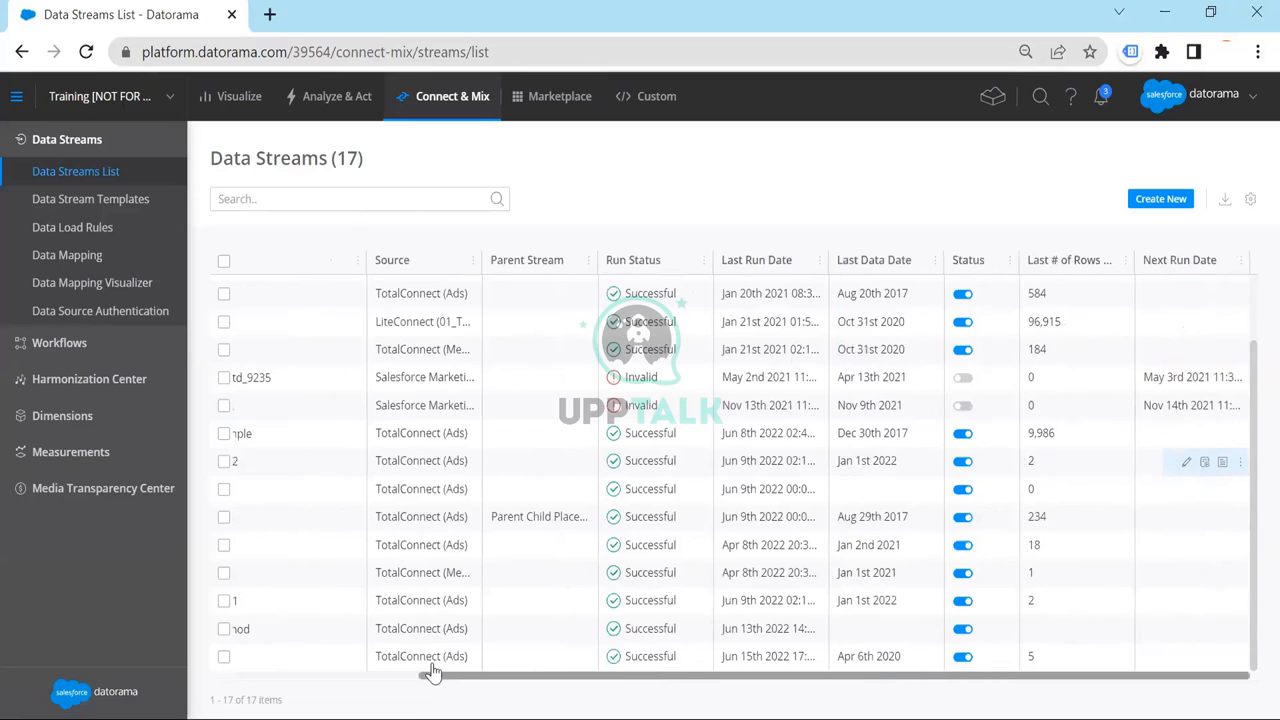
scroll(630, 680, left, 5)
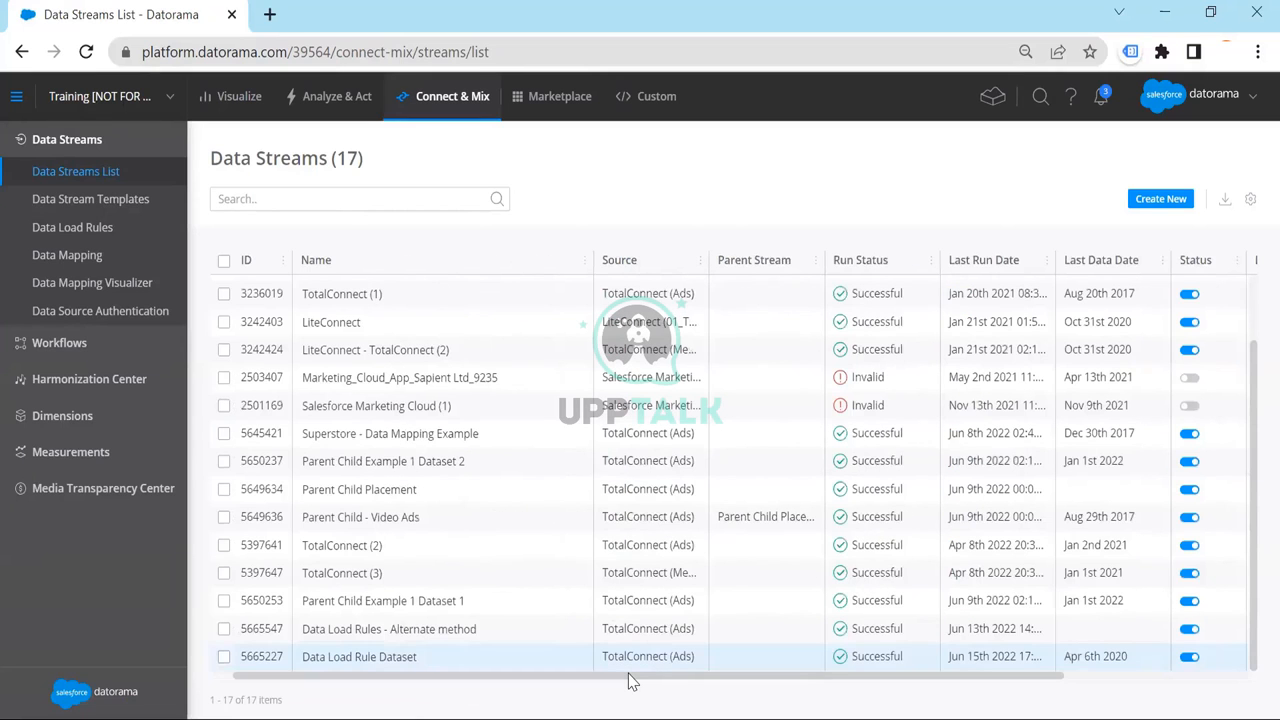
click(438, 658)
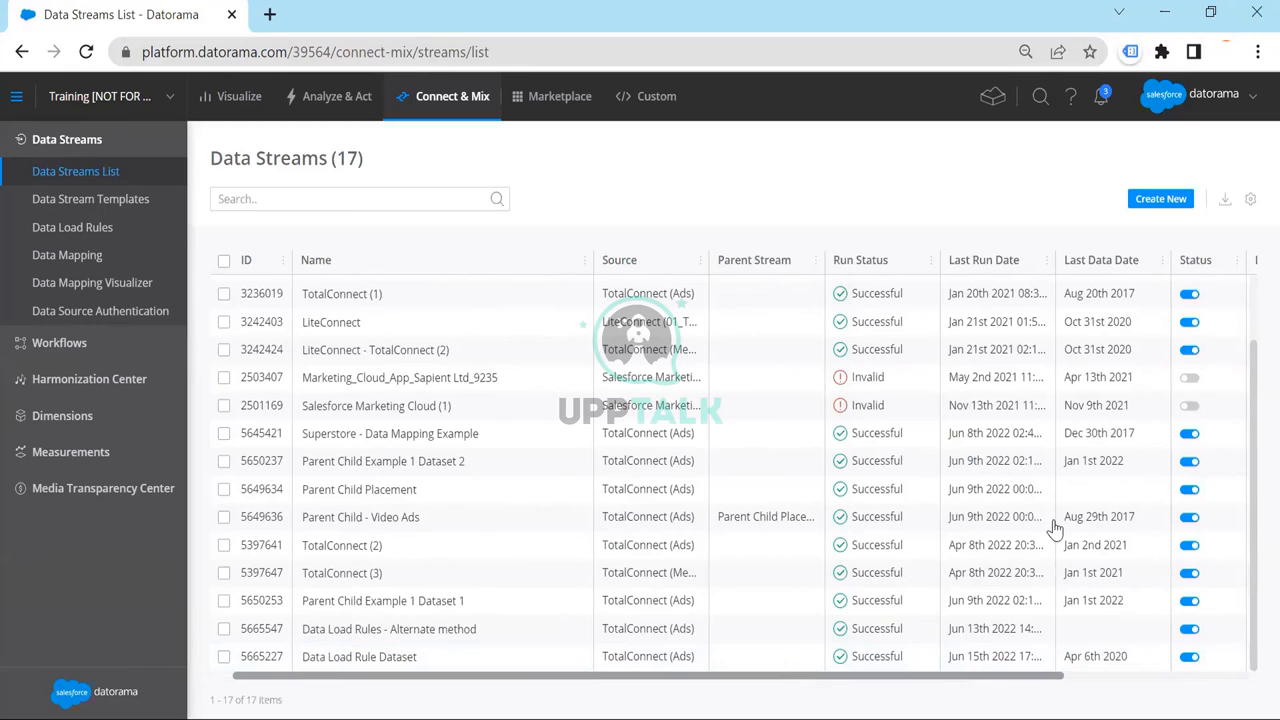
scroll(1025, 672, right, 3)
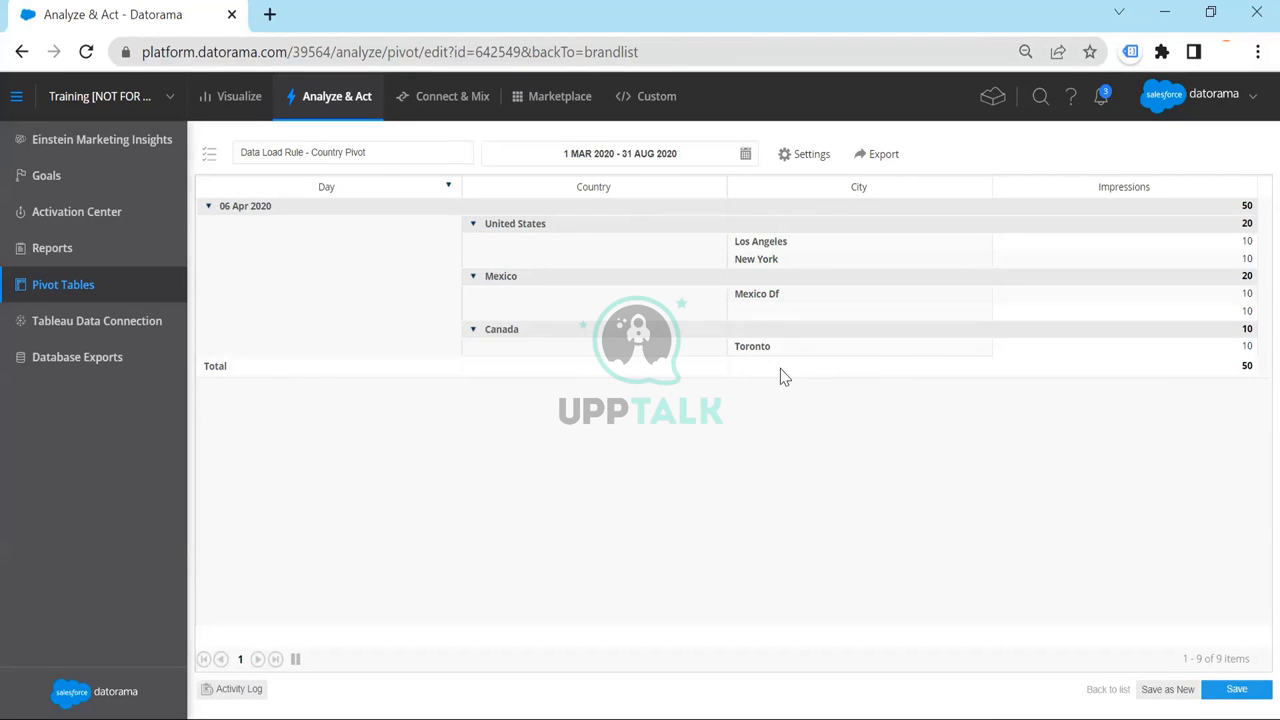
Step: Examine the cities listed under Mexico in the Data Load Rule - Country Pivot table
double_click(814, 311)
click(788, 299)
double_click(735, 306)
click(777, 321)
drag(784, 296, 737, 294)
click(743, 318)
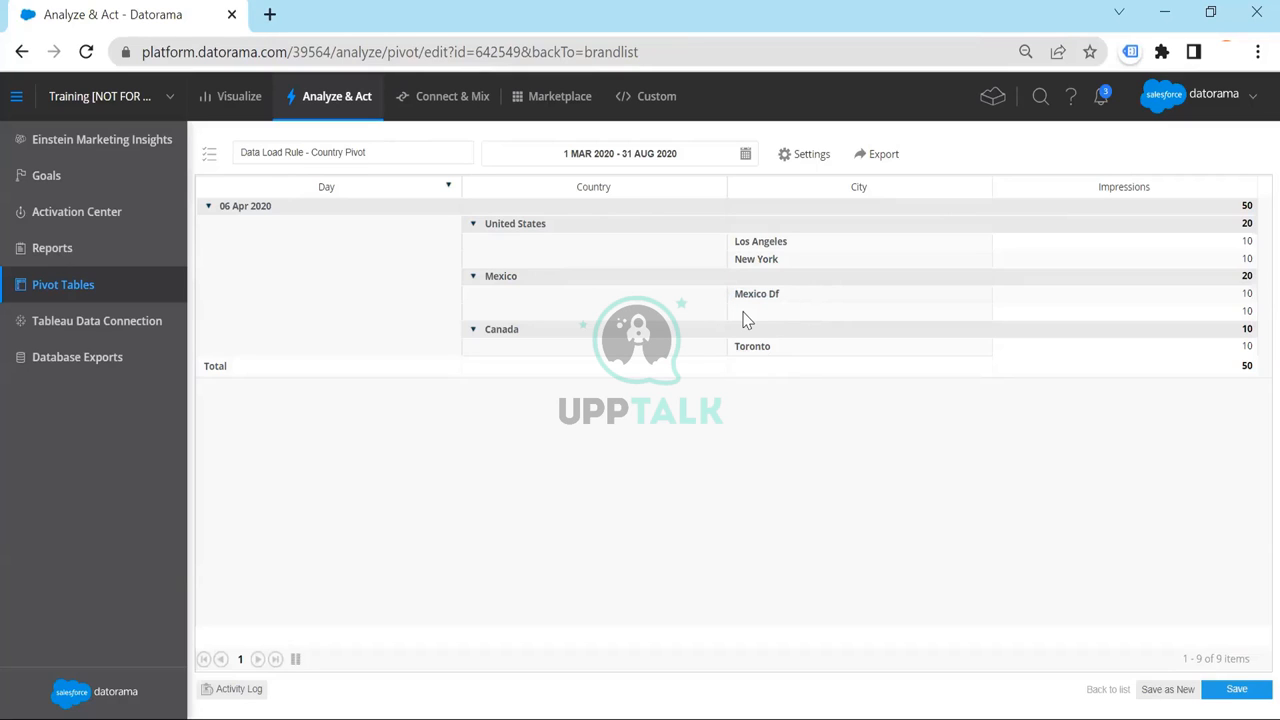